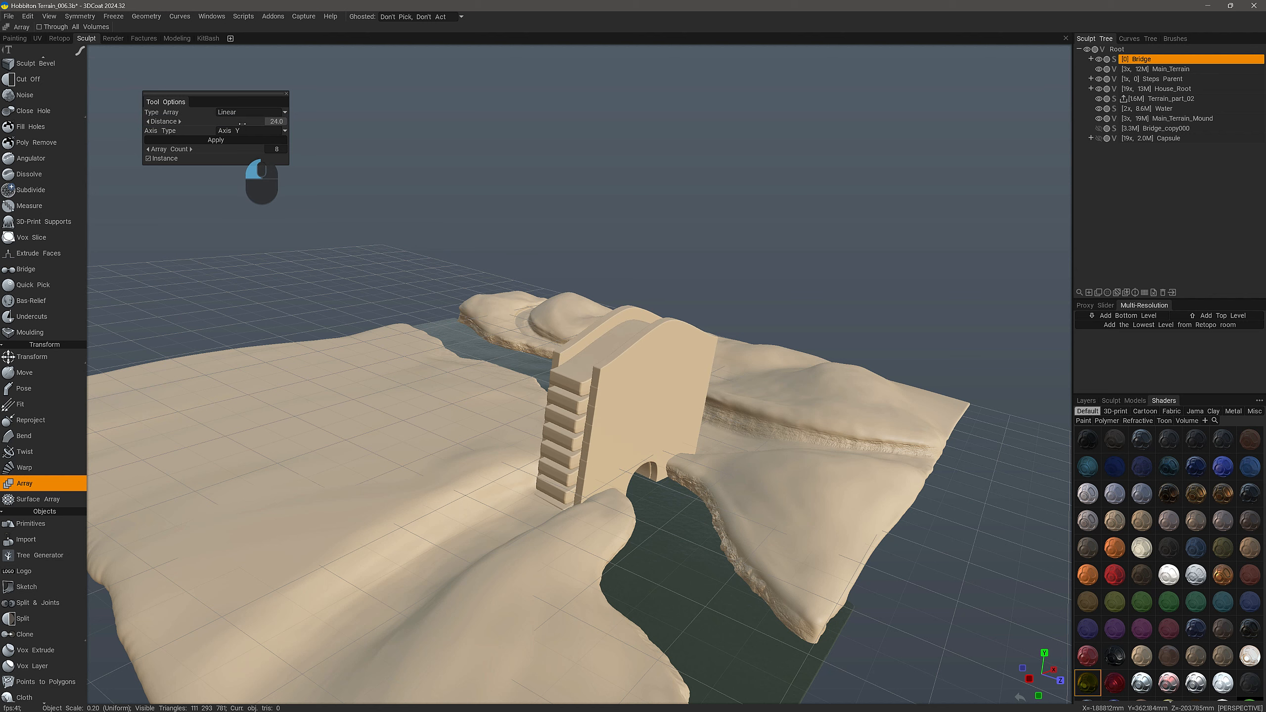
Step: Adjust the bridge's linear array to a count of 3 at distance 96, and change its axis to X
left_click_drag(243, 124, 244, 123)
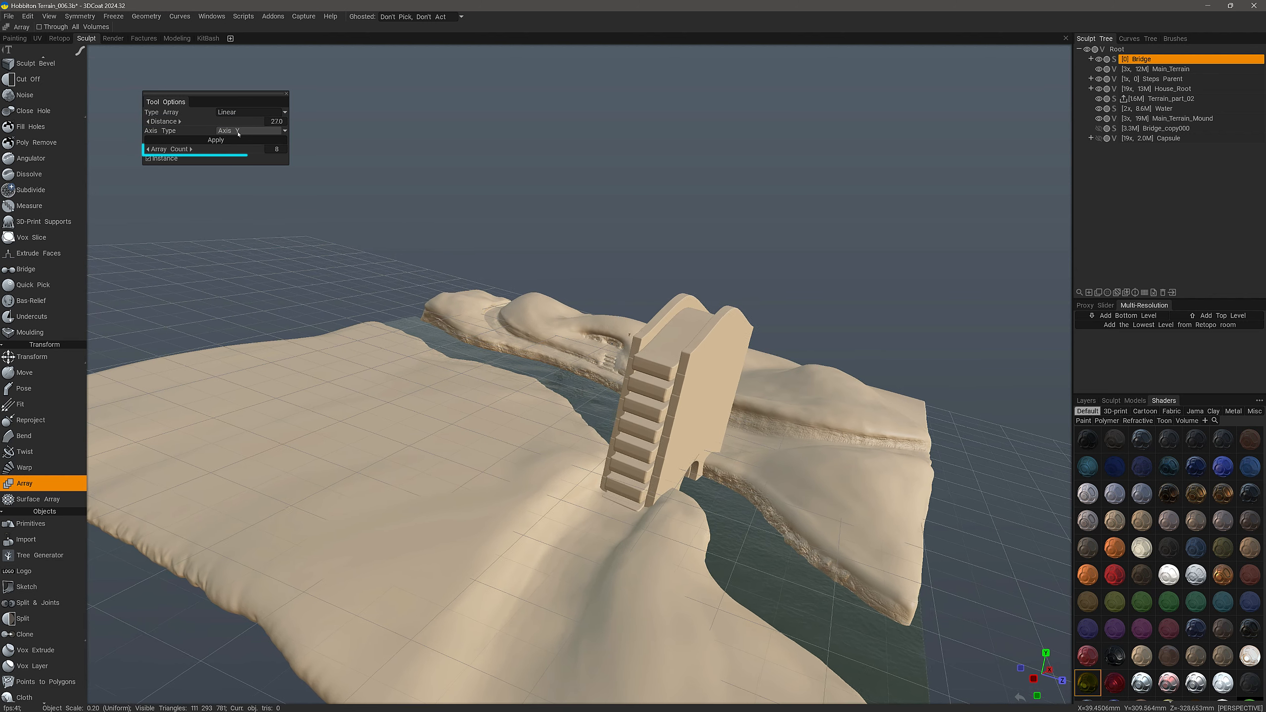
left_click_drag(242, 149, 257, 123)
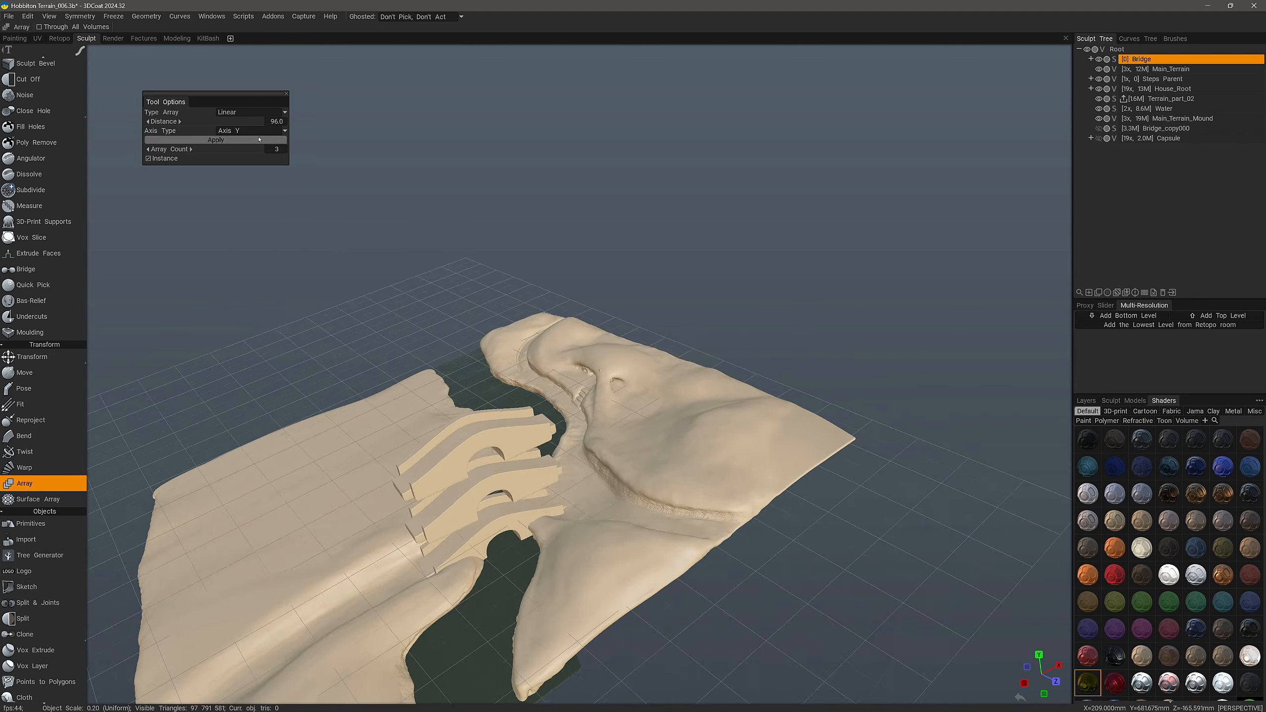
left_click(250, 132)
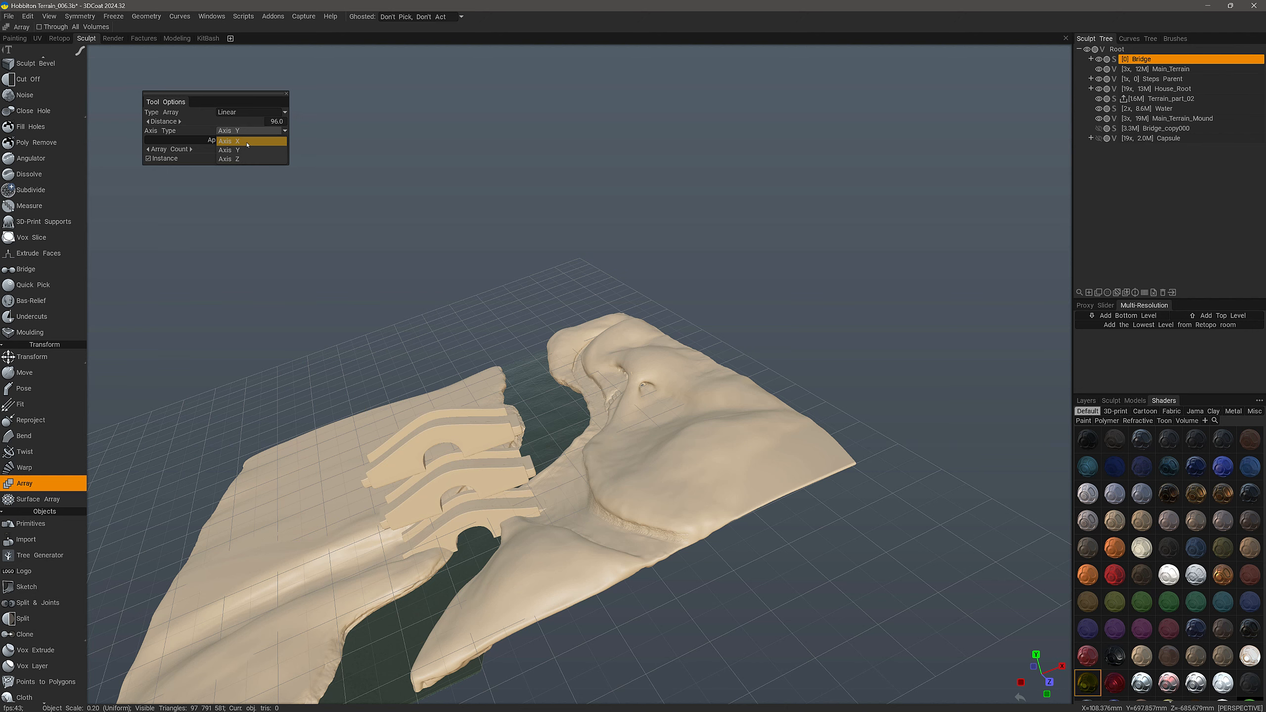
left_click(248, 141)
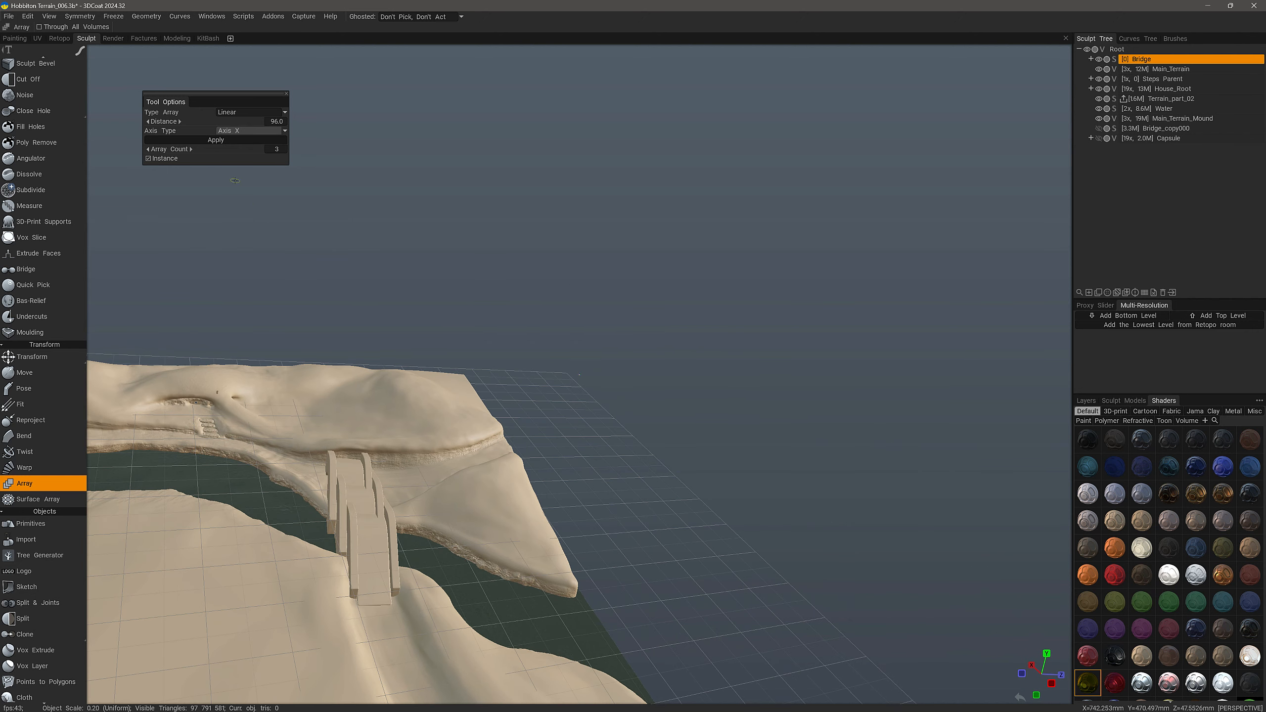
Step: Reduce the bridge's linear array to a count of 2 and set its distance to 282
mouse_move(221, 150)
left_mouse_down()
mouse_move(261, 122)
mouse_move(212, 149)
left_mouse_up()
scroll(932, 95, "up", 3)
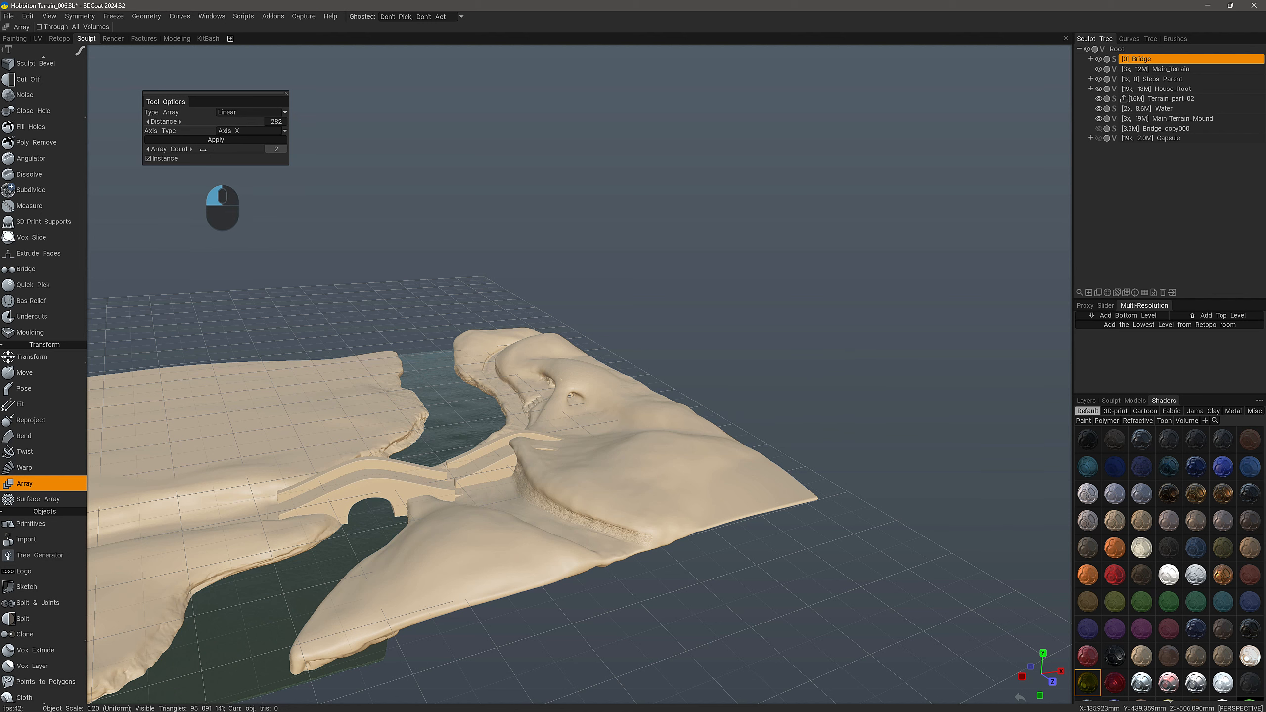
scroll(738, 175, "down", 2)
left_click_drag(922, 199, 888, 199)
Step: Unhide the Capsule volume, select it and isolate it from all other objects
left_click(1098, 138)
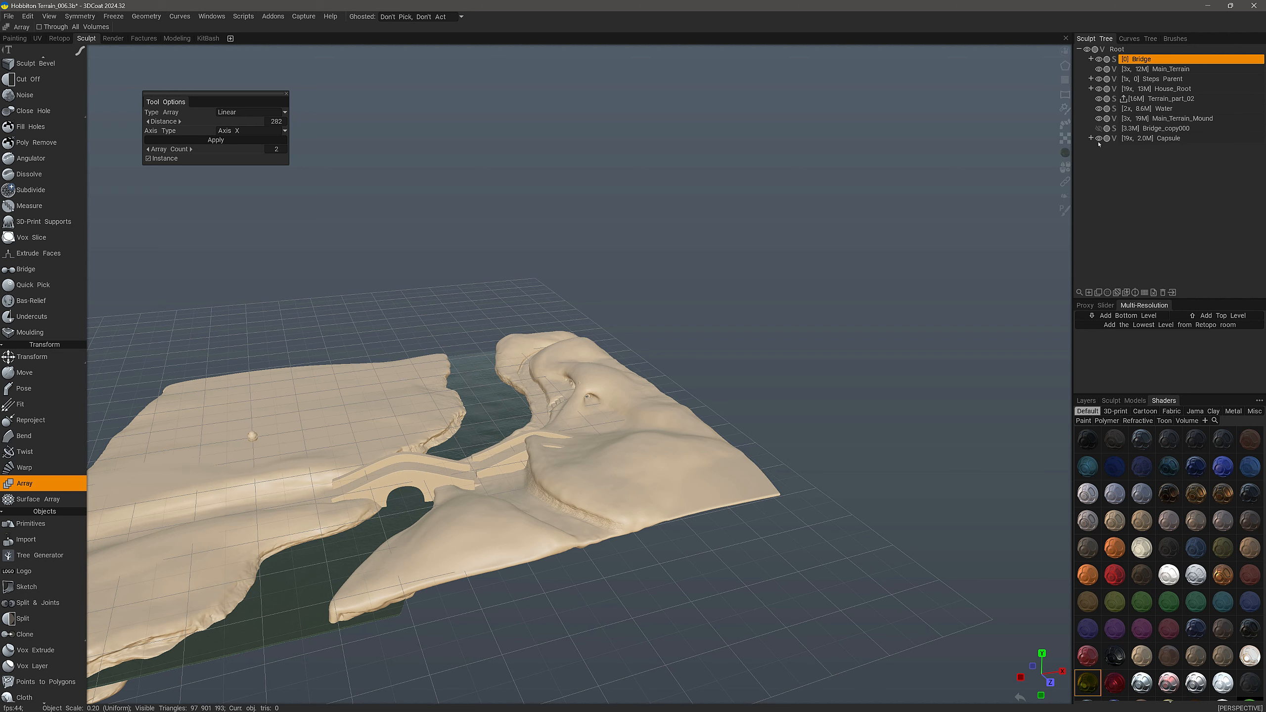
left_click(1163, 141)
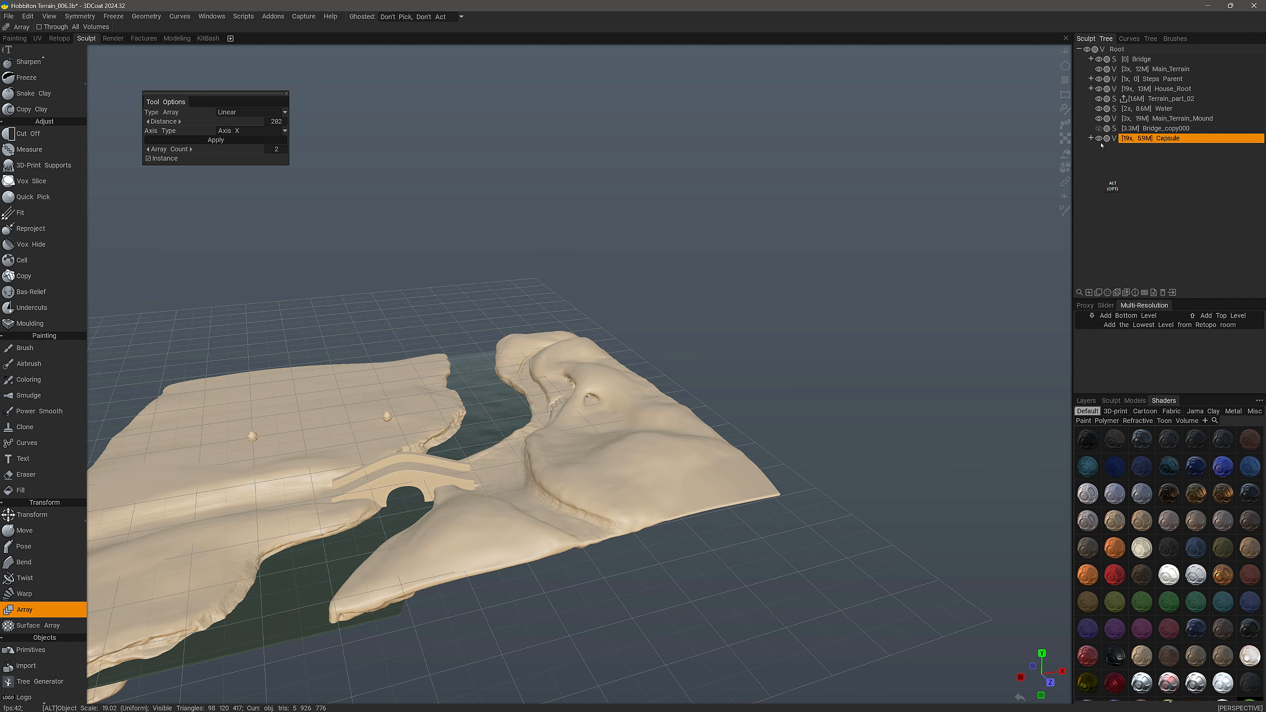
left_click(1099, 138, "alt")
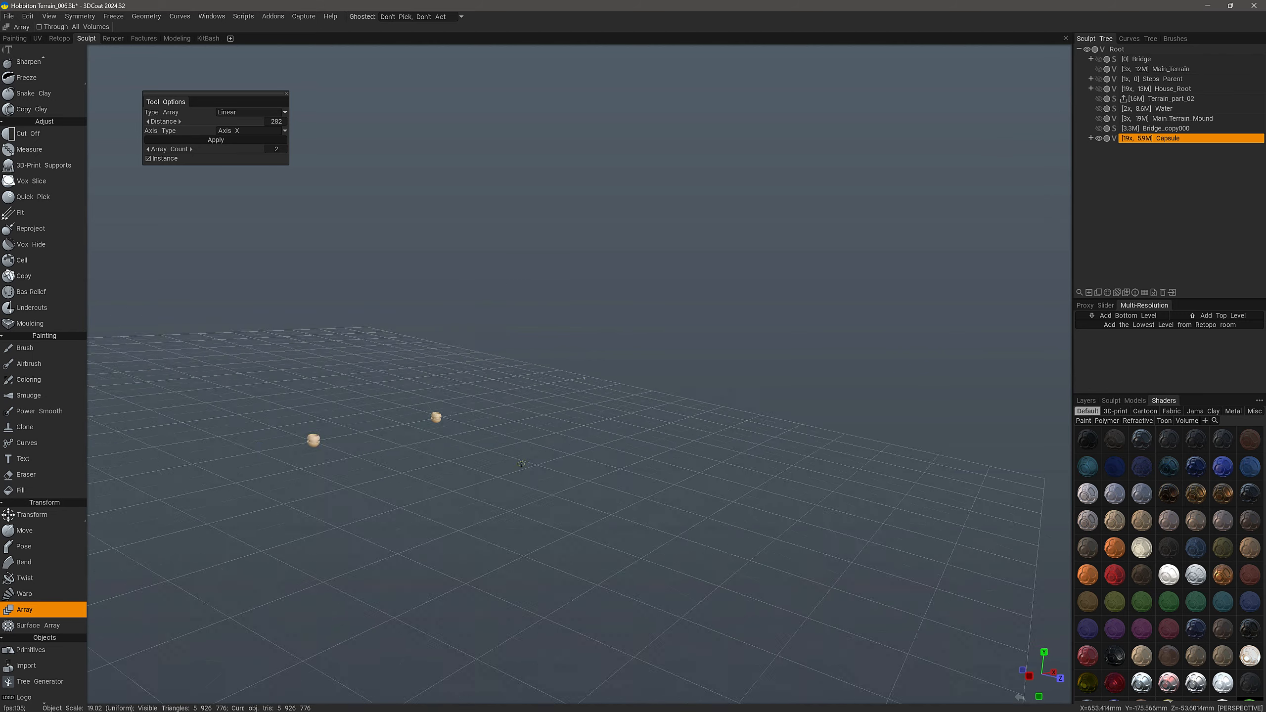
Step: Set the capsule's linear array along X to a count of 4 with a distance of 27
left_click_drag(307, 144, 247, 150)
left_click_drag(382, 424, 371, 430)
scroll(371, 430, "up", 7)
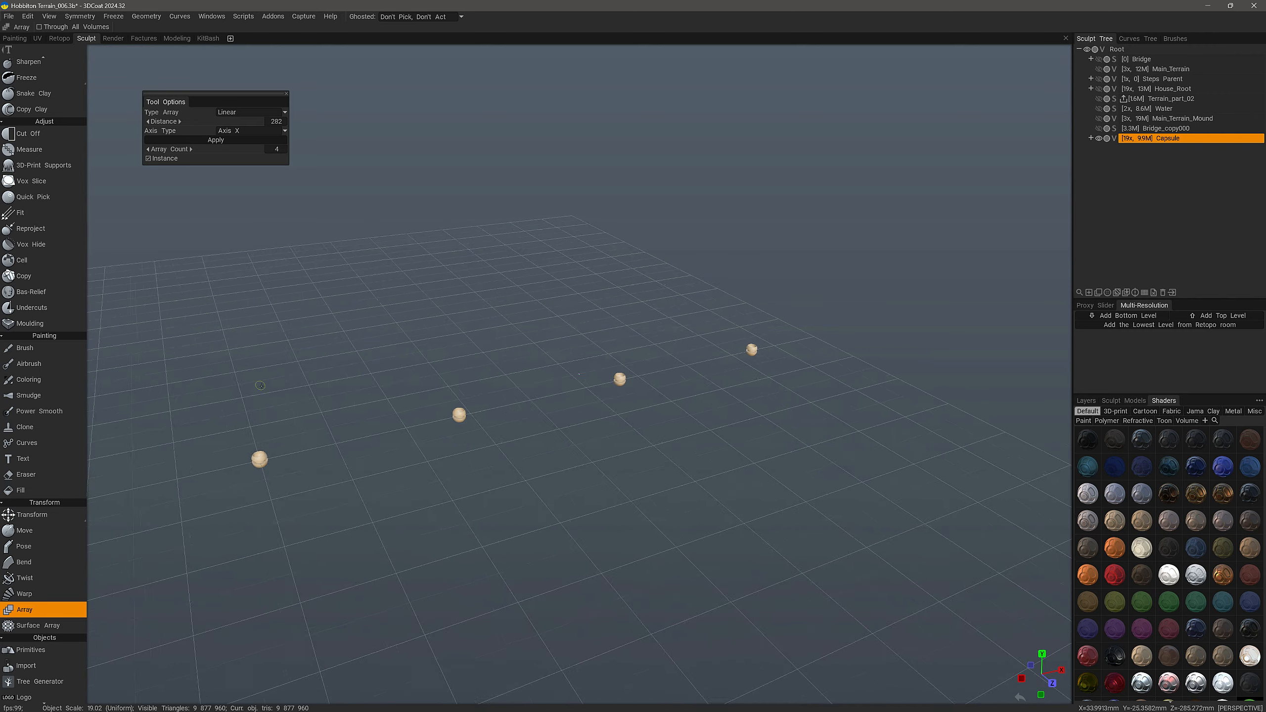
scroll(371, 430, "up", 2)
middle_click_drag(370, 430, 469, 434)
left_click_drag(470, 434, 482, 434)
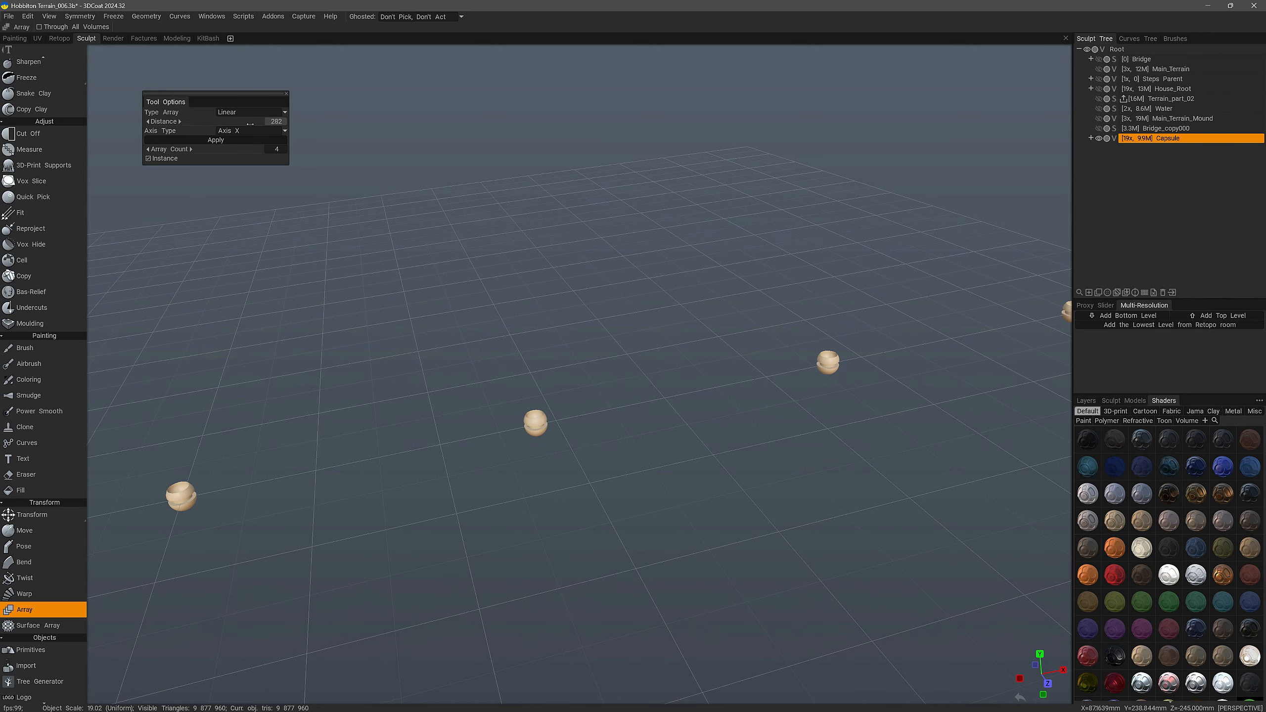
left_click_drag(260, 122, 219, 131)
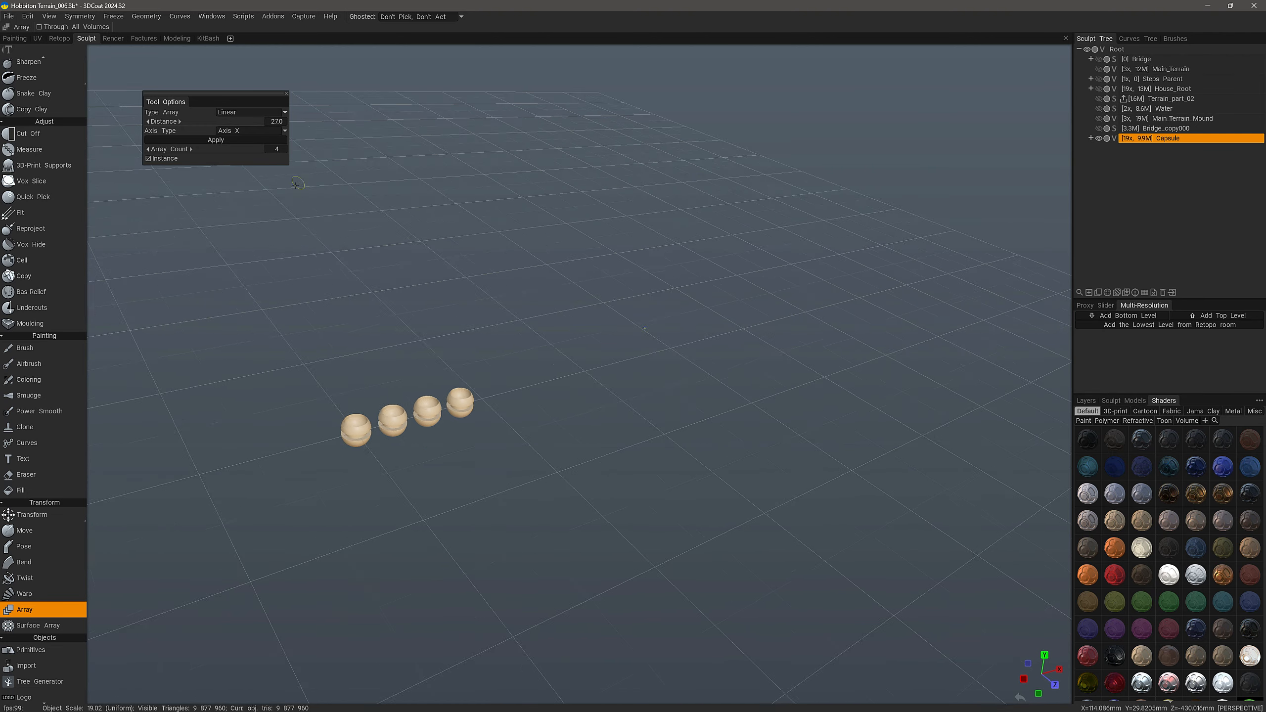
Step: Display the main axis lines in the viewport and raise the capsule array count to 5
left_click(1003, 40)
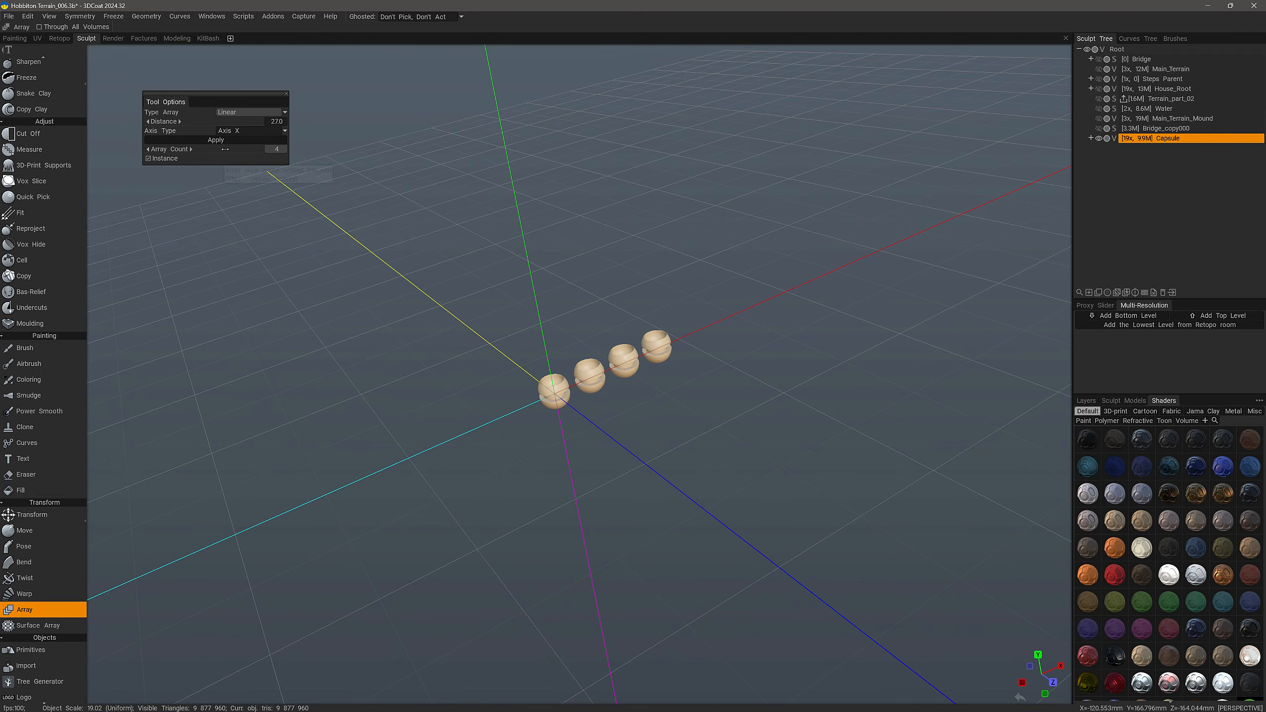
left_click_drag(226, 150, 234, 150)
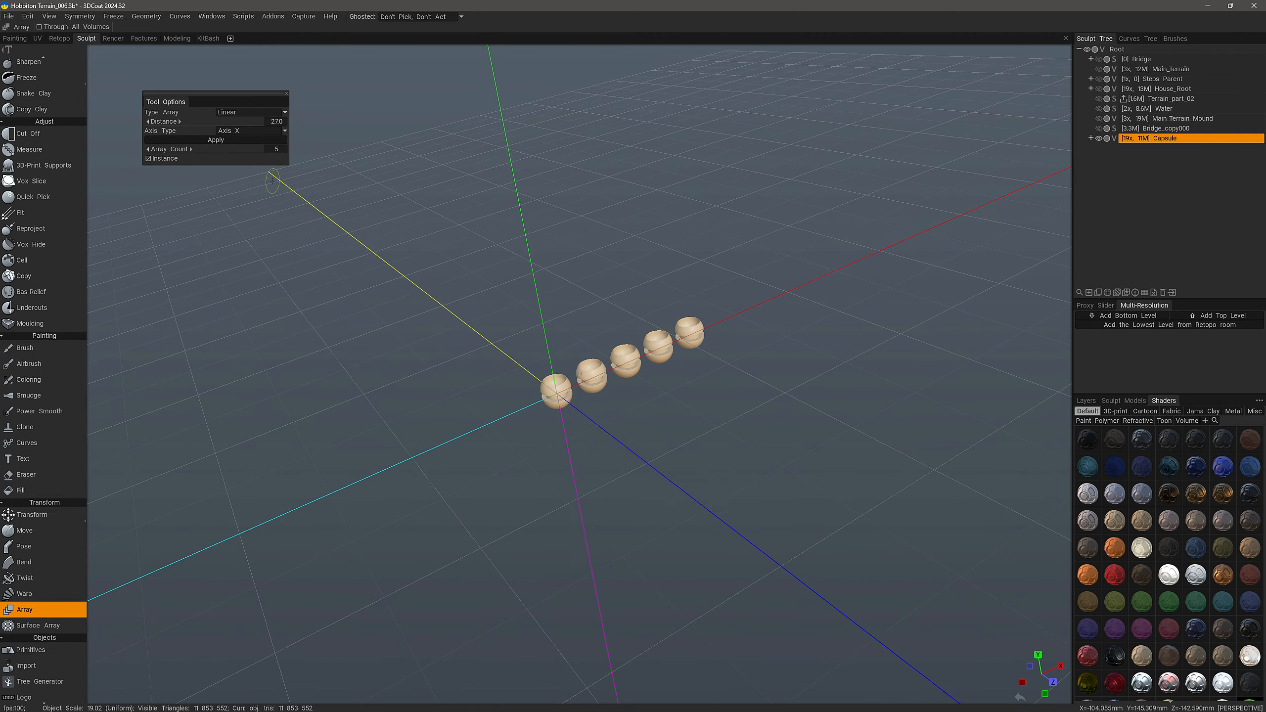
Step: Switch the capsule's array type from Linear to Circular
left_click(252, 113)
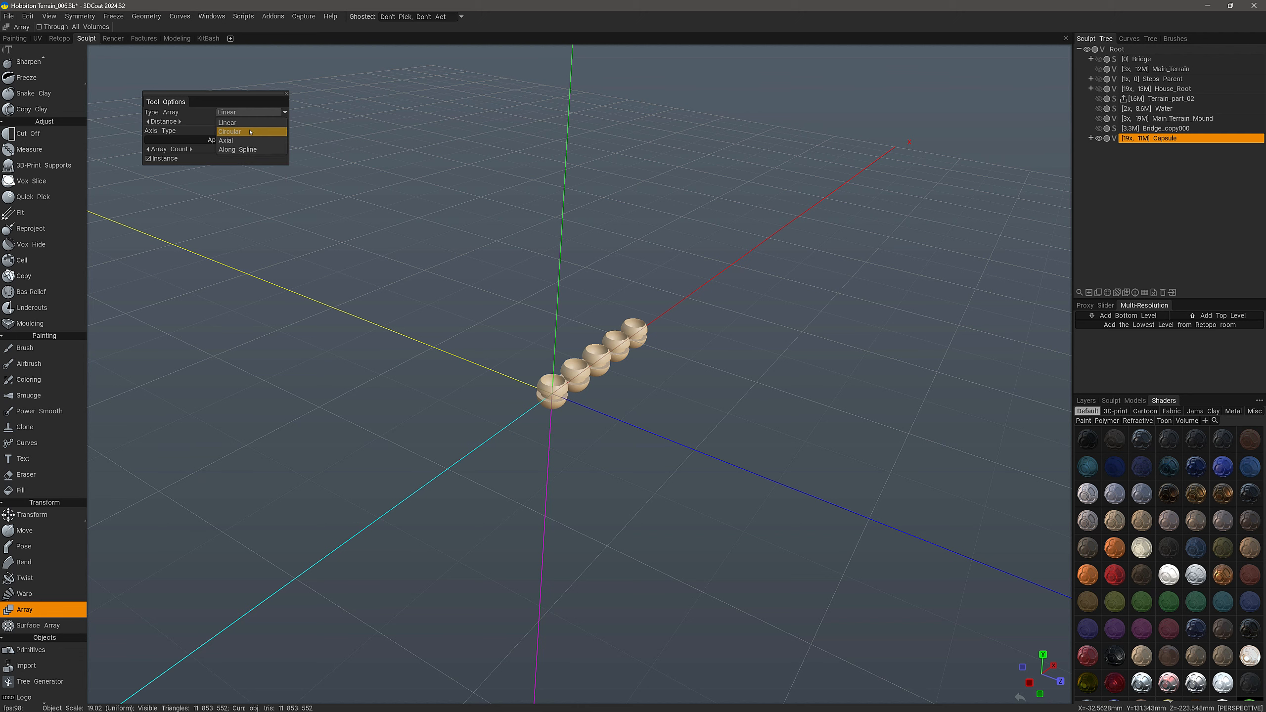
left_click(249, 133)
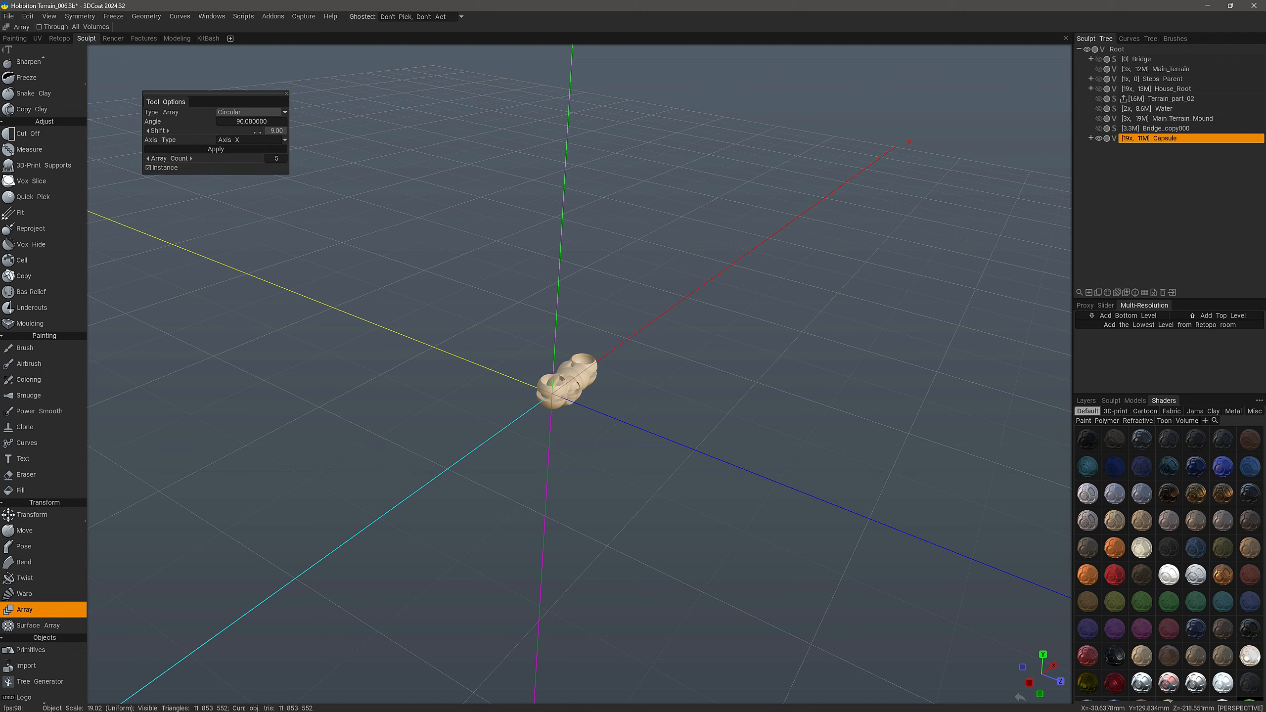
left_click_drag(674, 416, 753, 461)
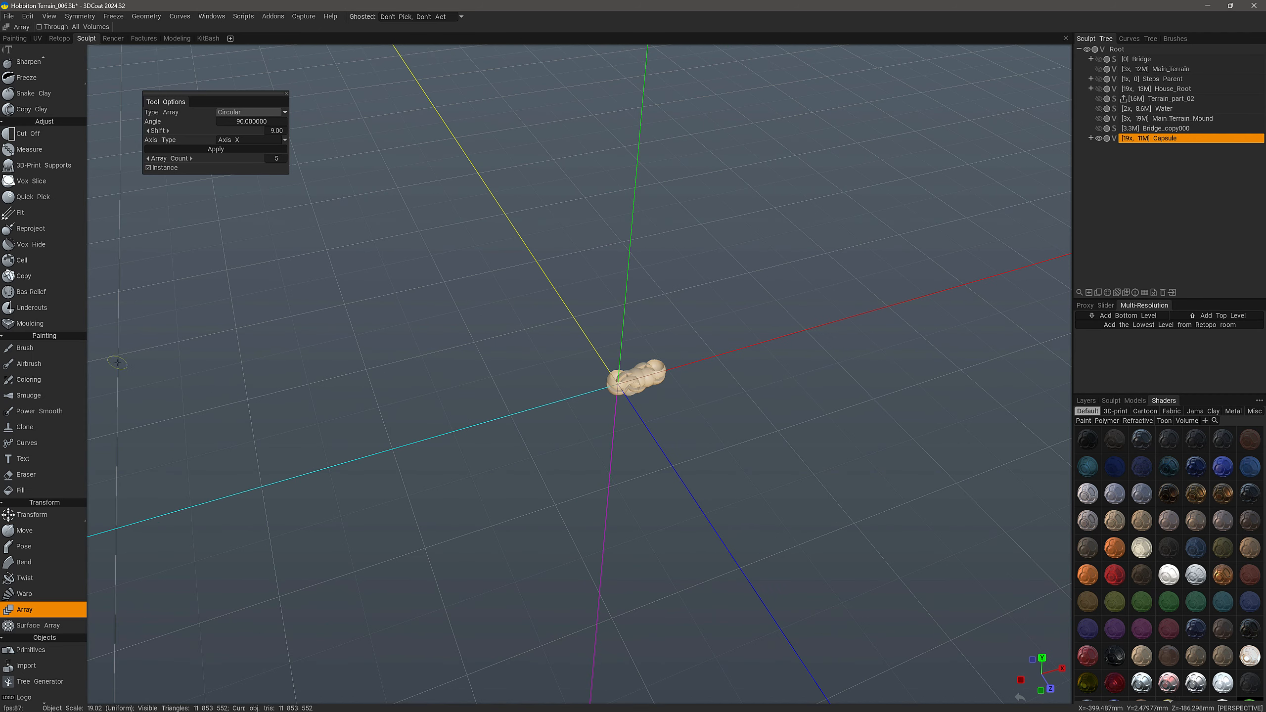
Step: Switch to Transform without applying the array, and move the capsule along the X axis to about -94
left_click(44, 519)
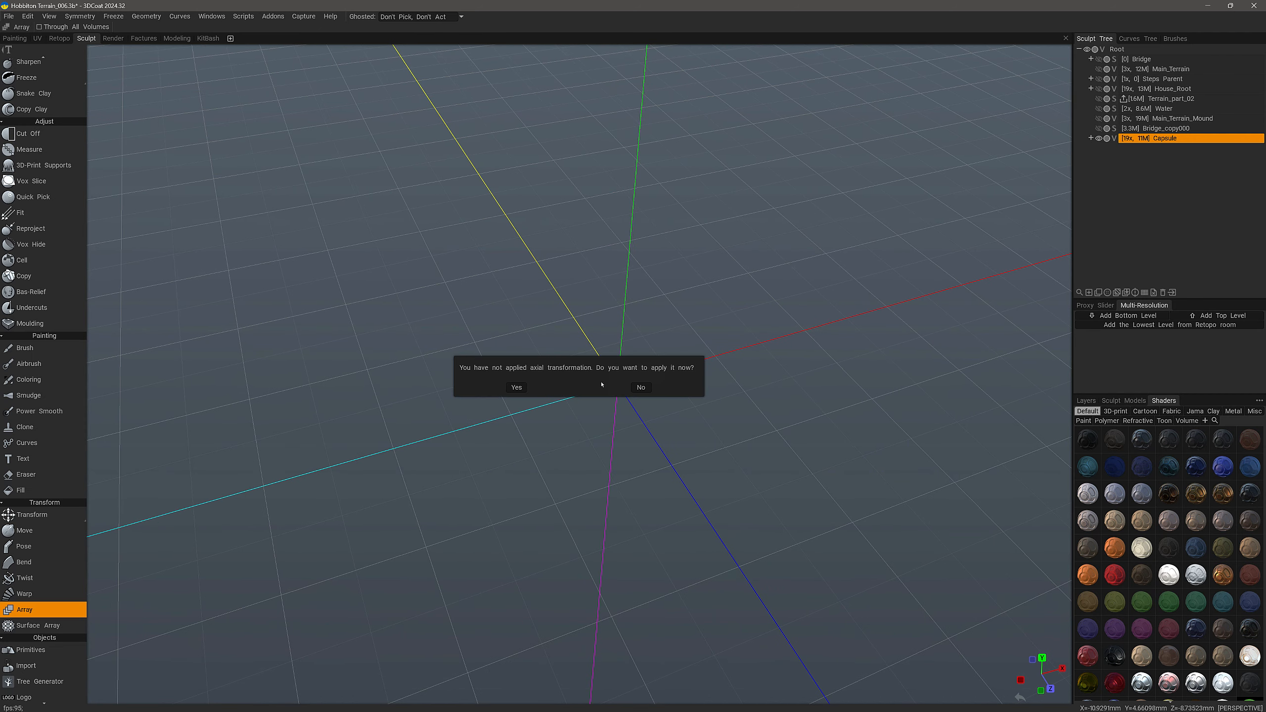
left_click(641, 388)
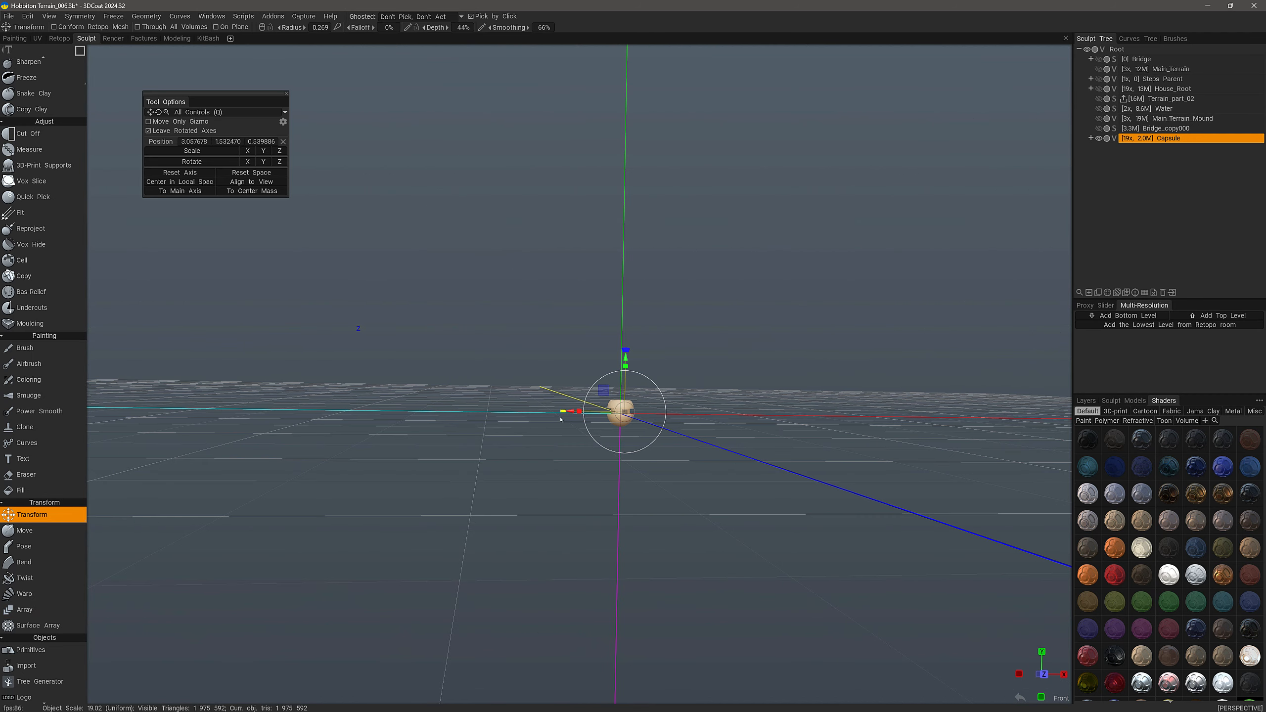
left_click_drag(668, 394, 527, 430)
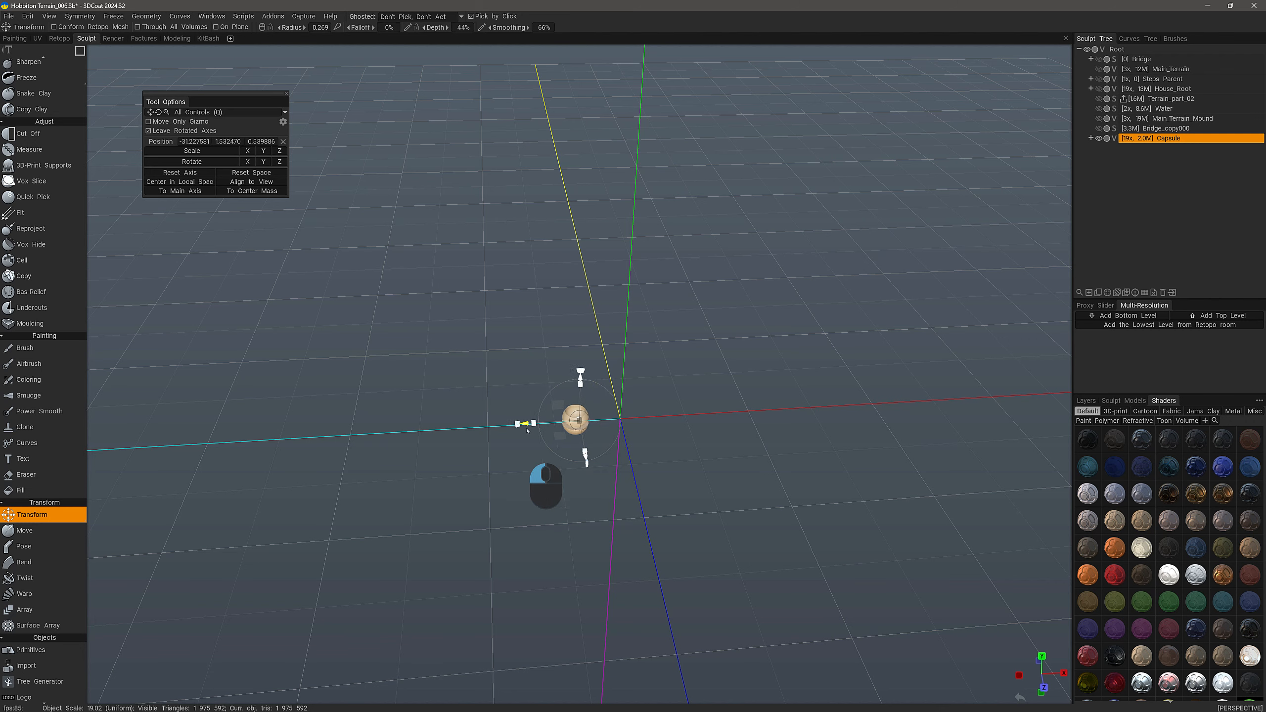
left_click_drag(527, 430, 521, 431)
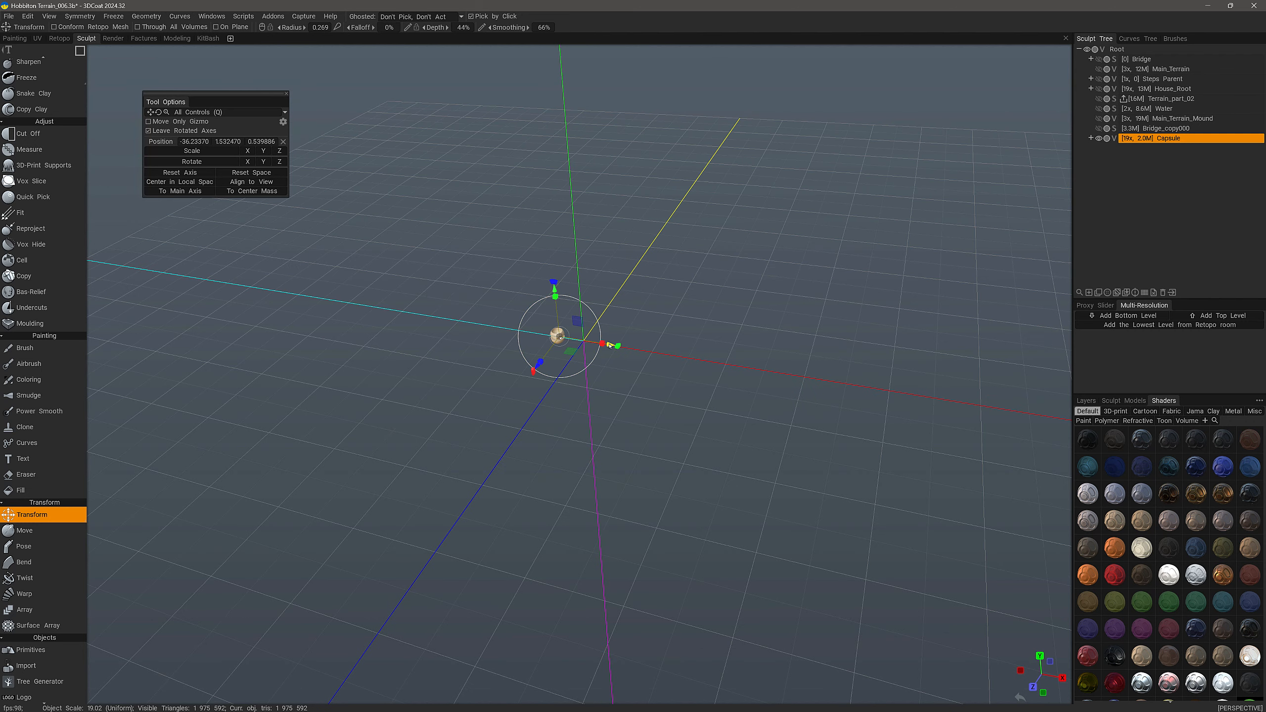
left_click_drag(610, 345, 568, 344)
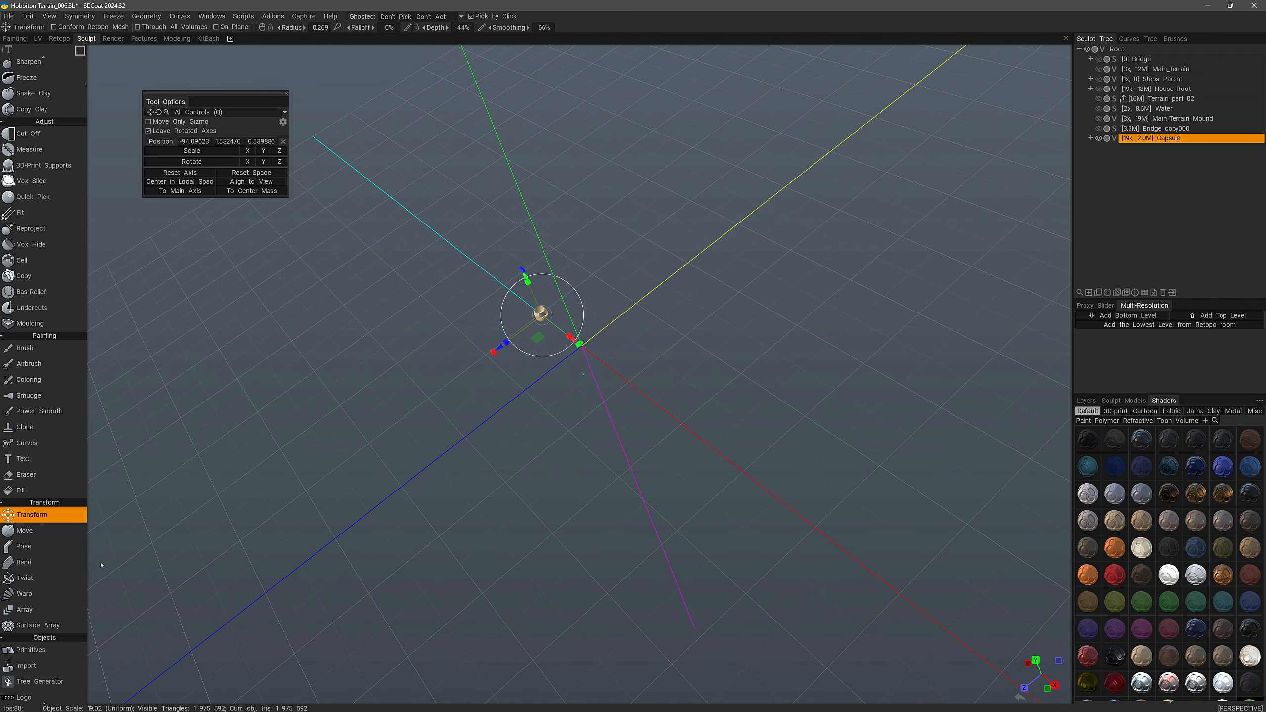
Step: Create a circular array of the capsule around the Y axis with a count of 7 and an angle of 30
left_click(23, 609)
left_click_drag(220, 159, 194, 160)
left_click(257, 122)
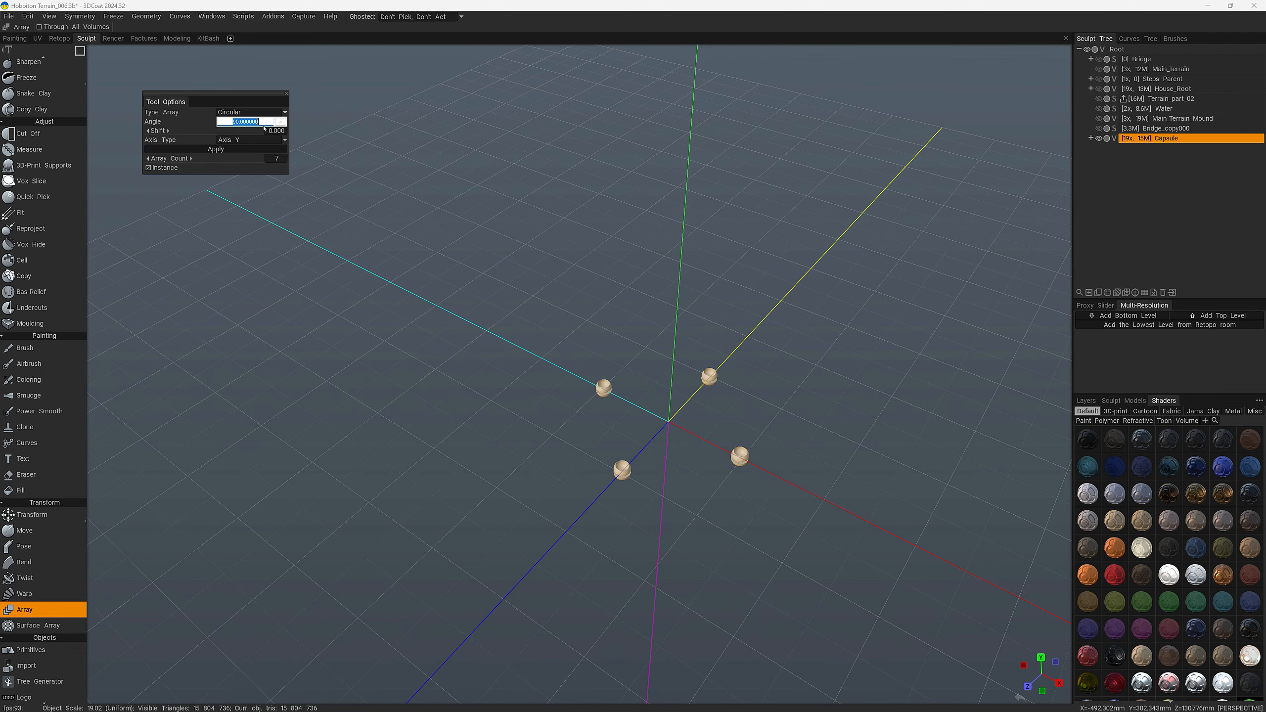
type("30")
key("Return")
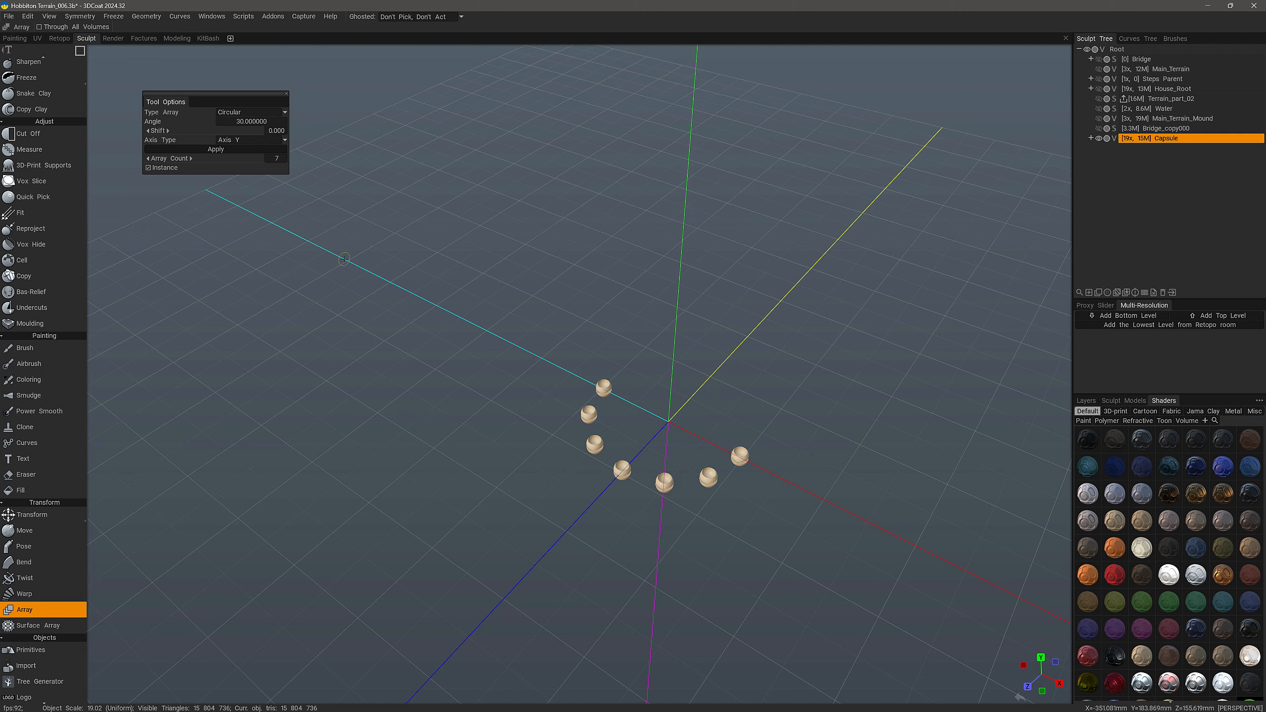
Step: Increase the circular array's count to 12 to form a complete ring of capsules
left_click_drag(283, 183, 244, 195)
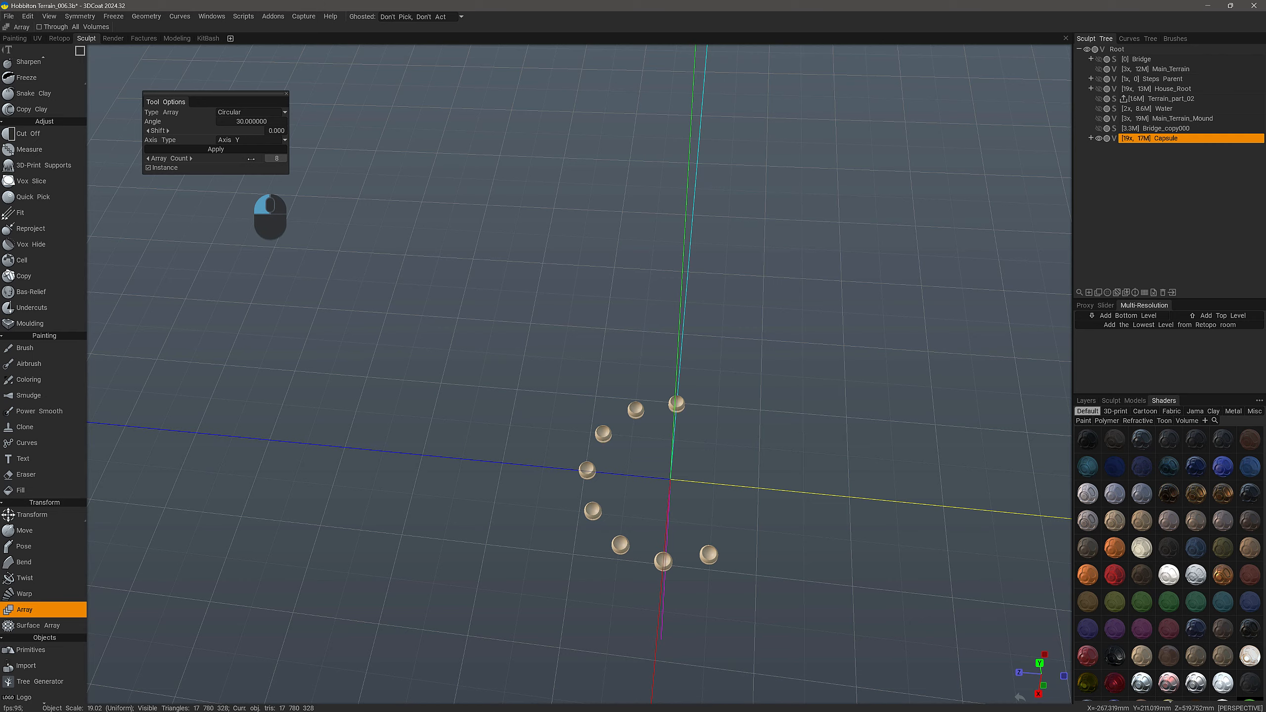
left_click_drag(251, 159, 269, 158)
left_click_drag(354, 499, 309, 210)
Step: Set the circular array's angle to 45
left_click(251, 121)
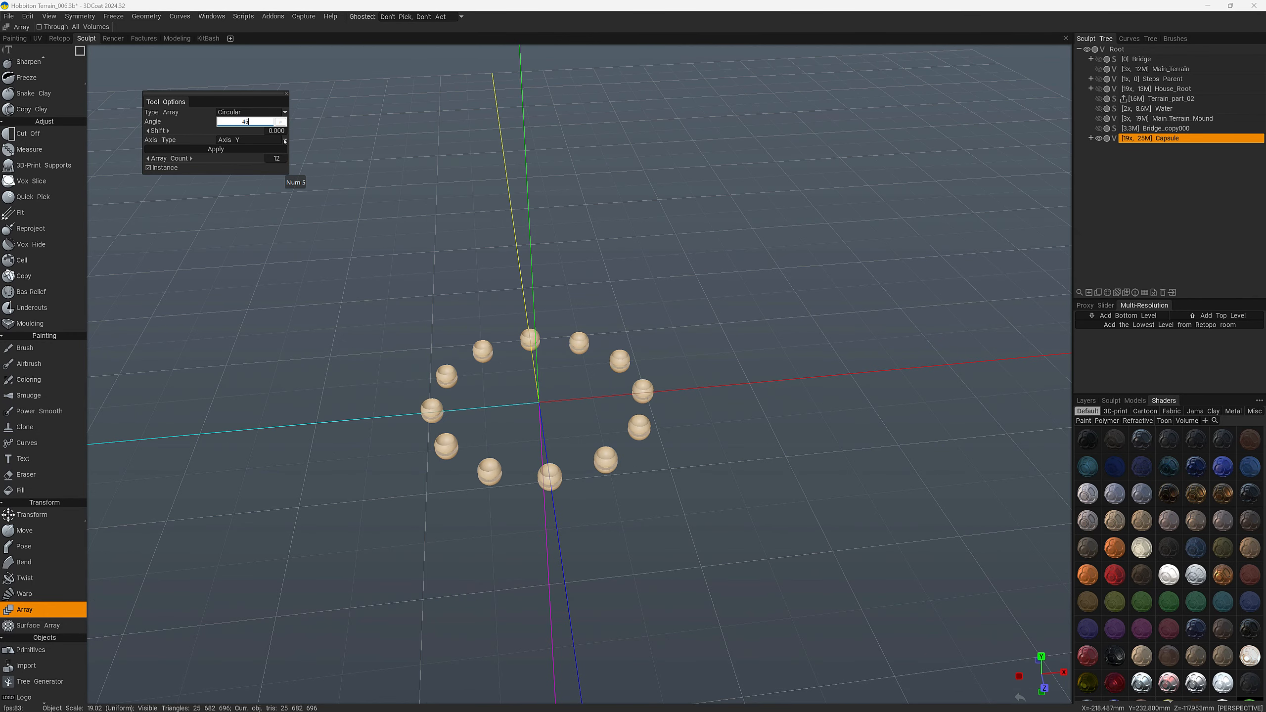
type("45")
key("Return")
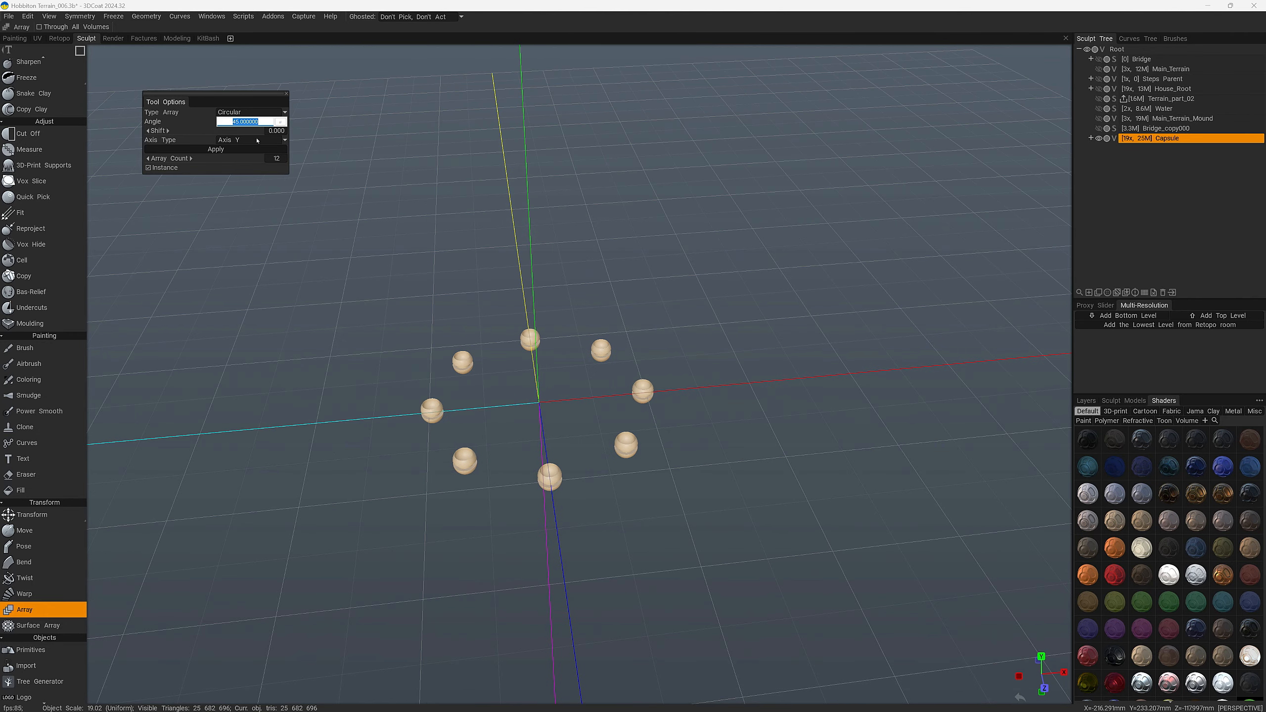
Step: Set the circular array's angle to 15 and its count to 24 to close the ring
key("Return")
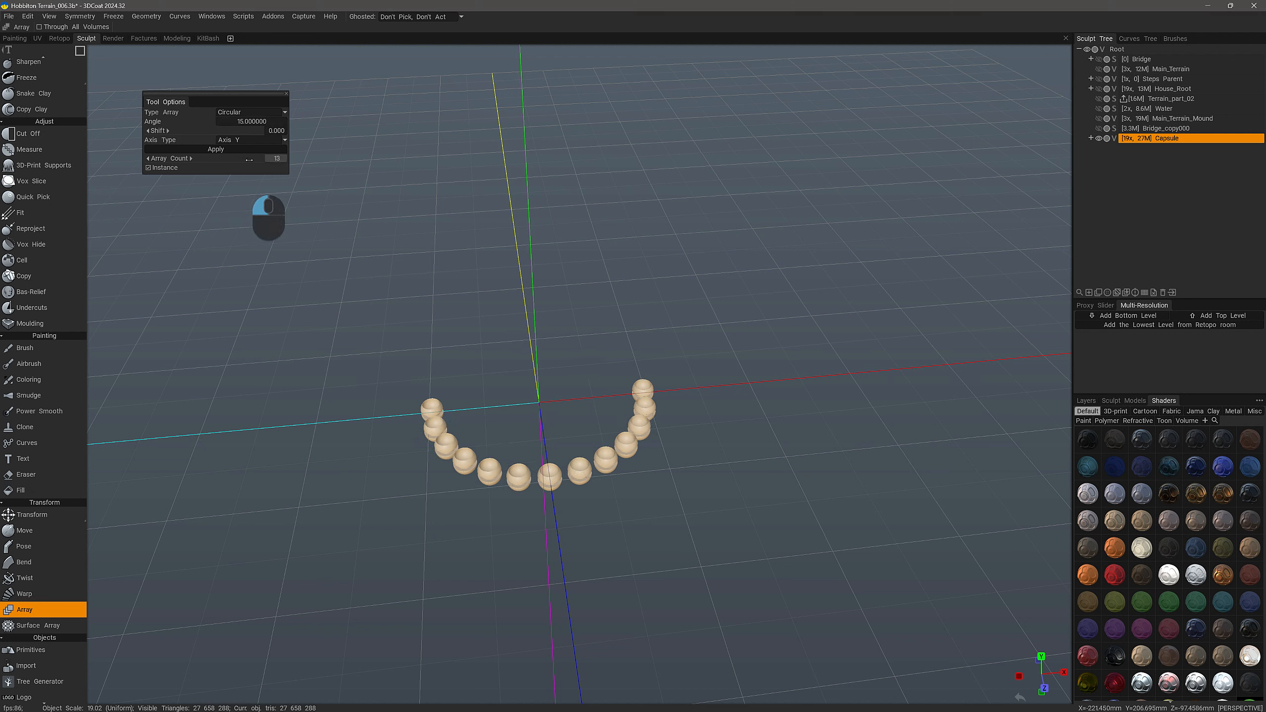
left_click_drag(250, 159, 260, 160)
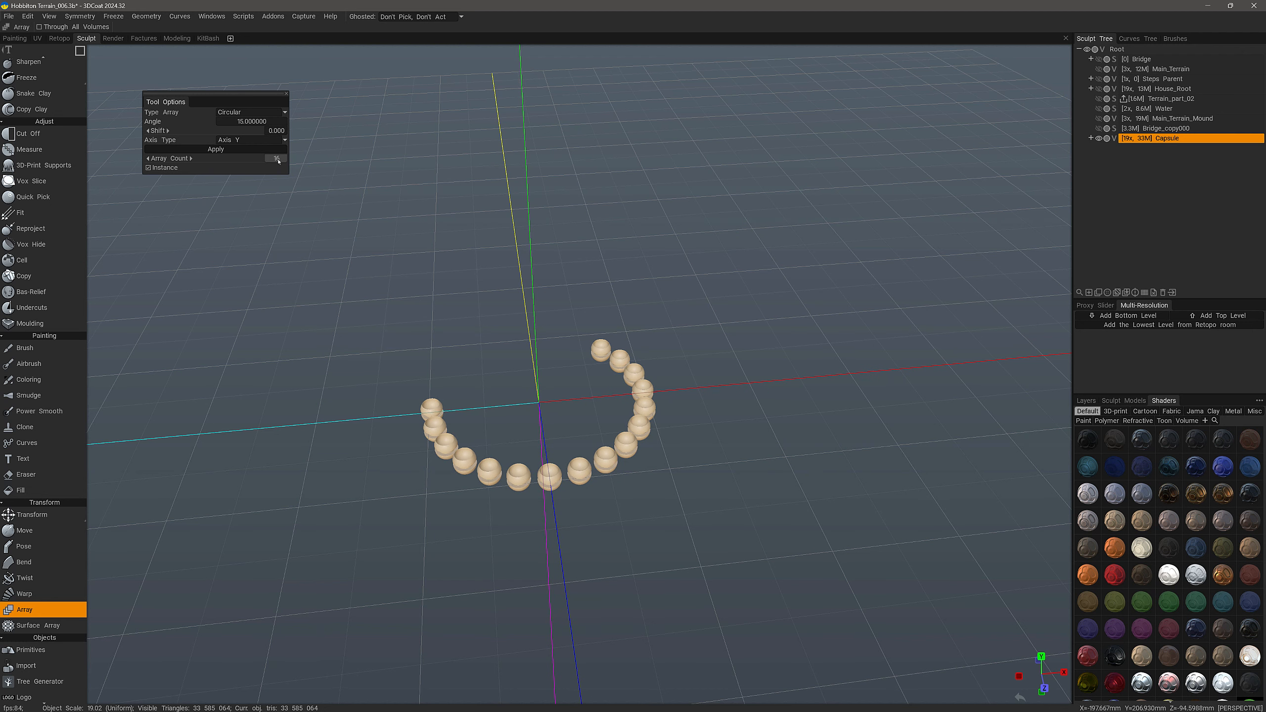
left_click(277, 158)
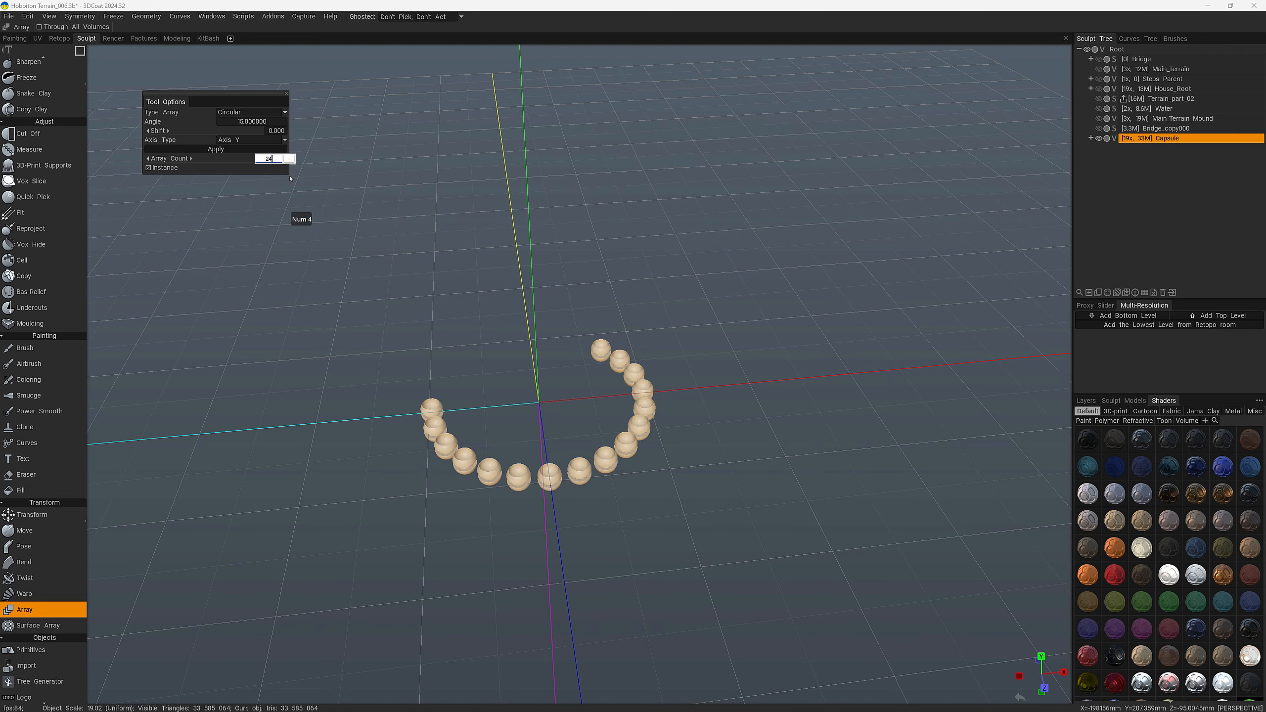
type("24")
key("Return")
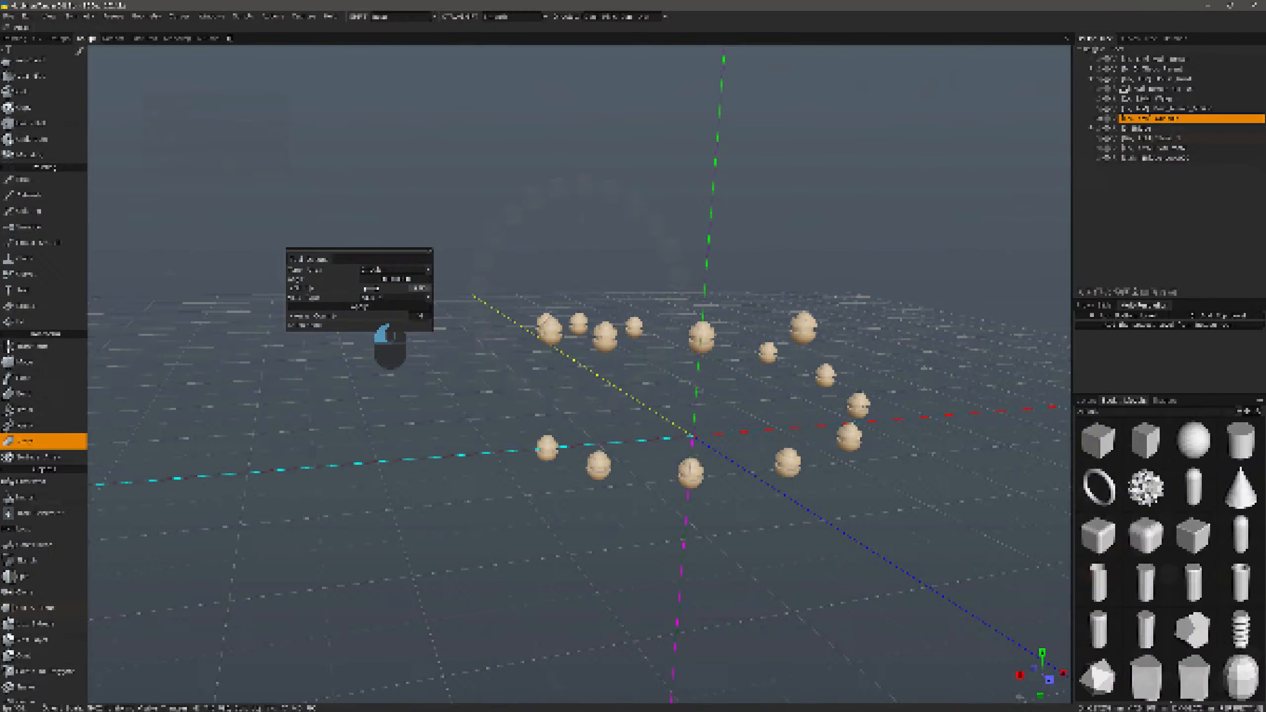
Step: Adjust the Shift of the circular array so its copies rise in a spiral
left_click_drag(369, 289, 376, 288)
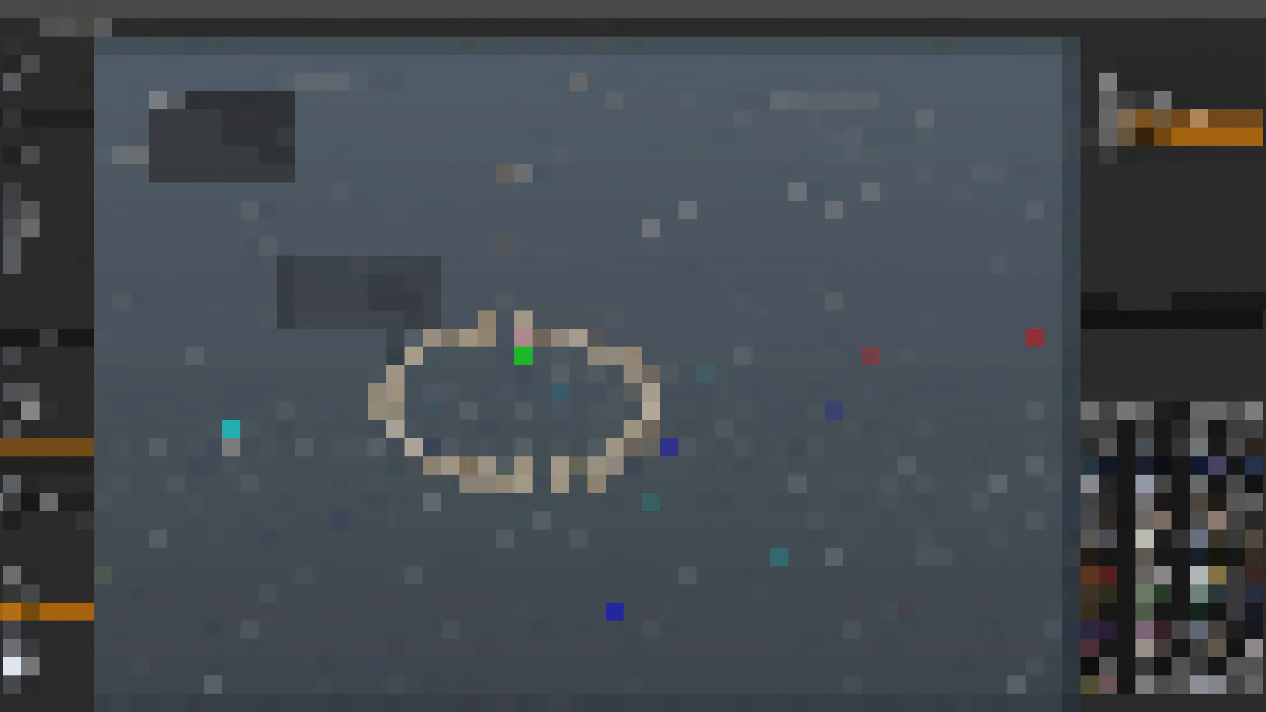
Step: Switch the capsule array to Axial with its center moved along X to about 40, and adjust the array count
left_click(248, 112)
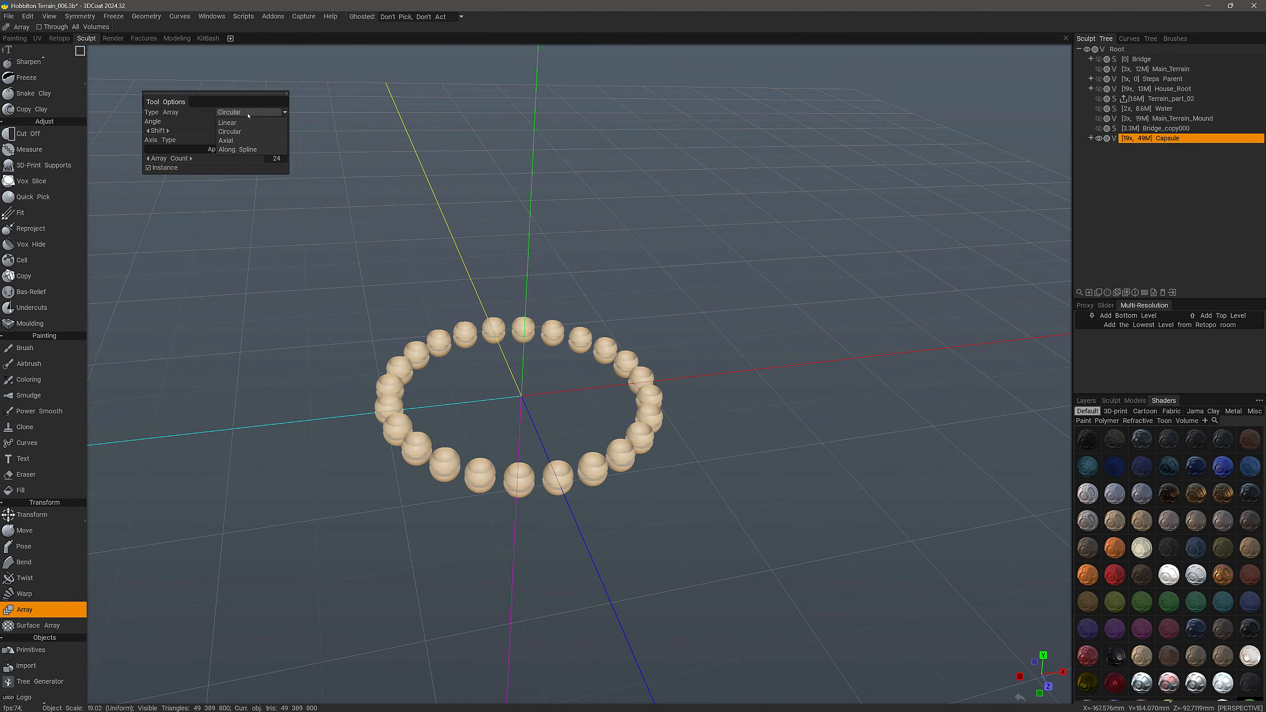
left_click(240, 141)
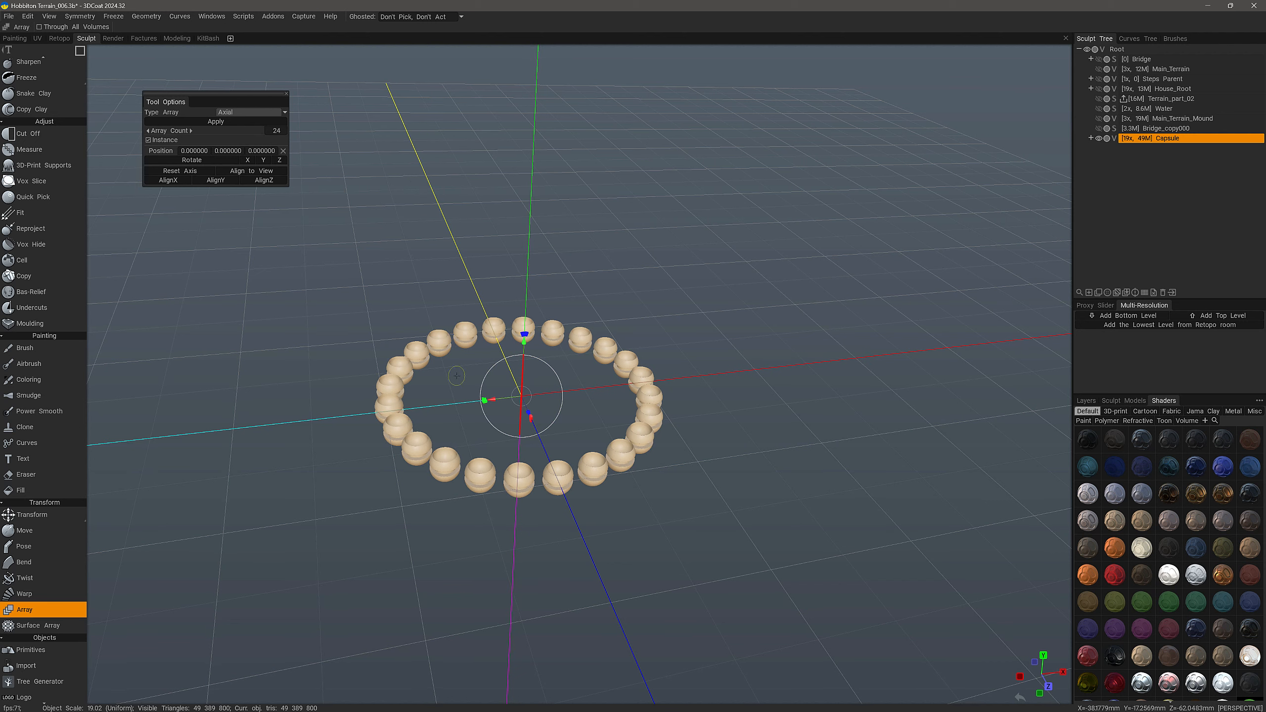
left_click_drag(530, 416, 520, 390)
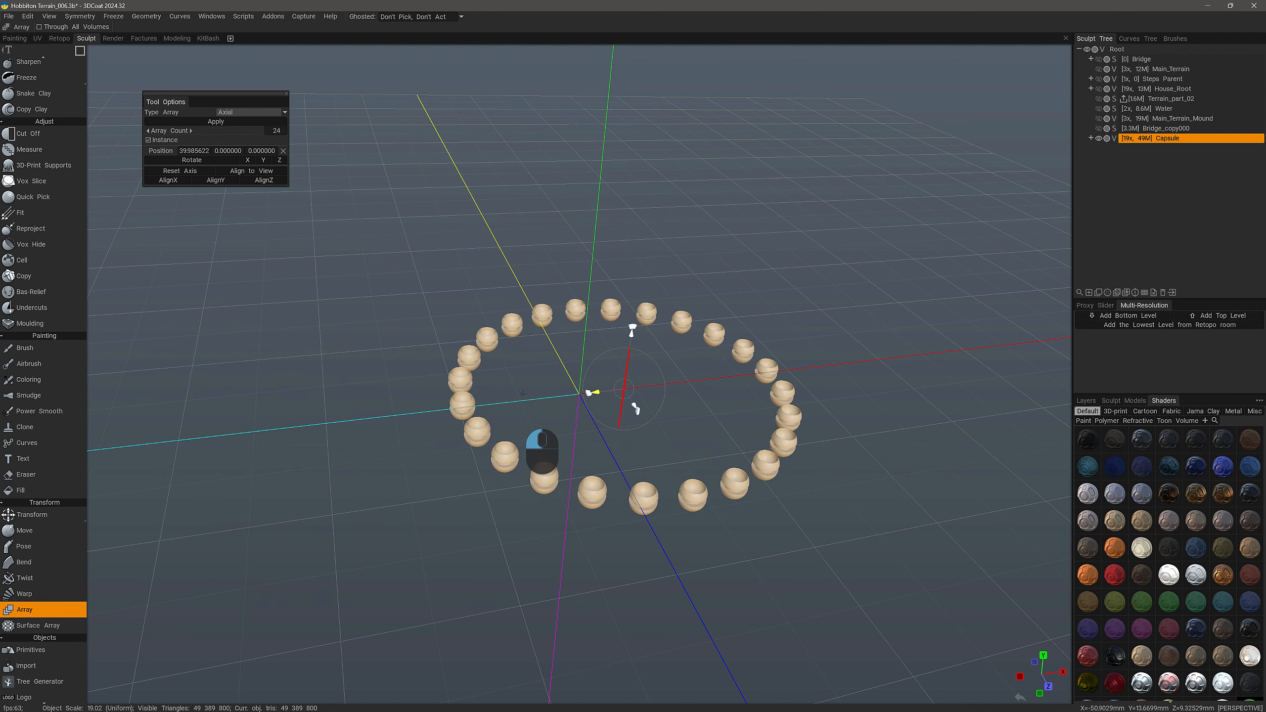
mouse_move(235, 130)
left_mouse_down()
mouse_move(214, 130)
mouse_move(268, 135)
mouse_move(194, 128)
mouse_move(257, 130)
left_mouse_up()
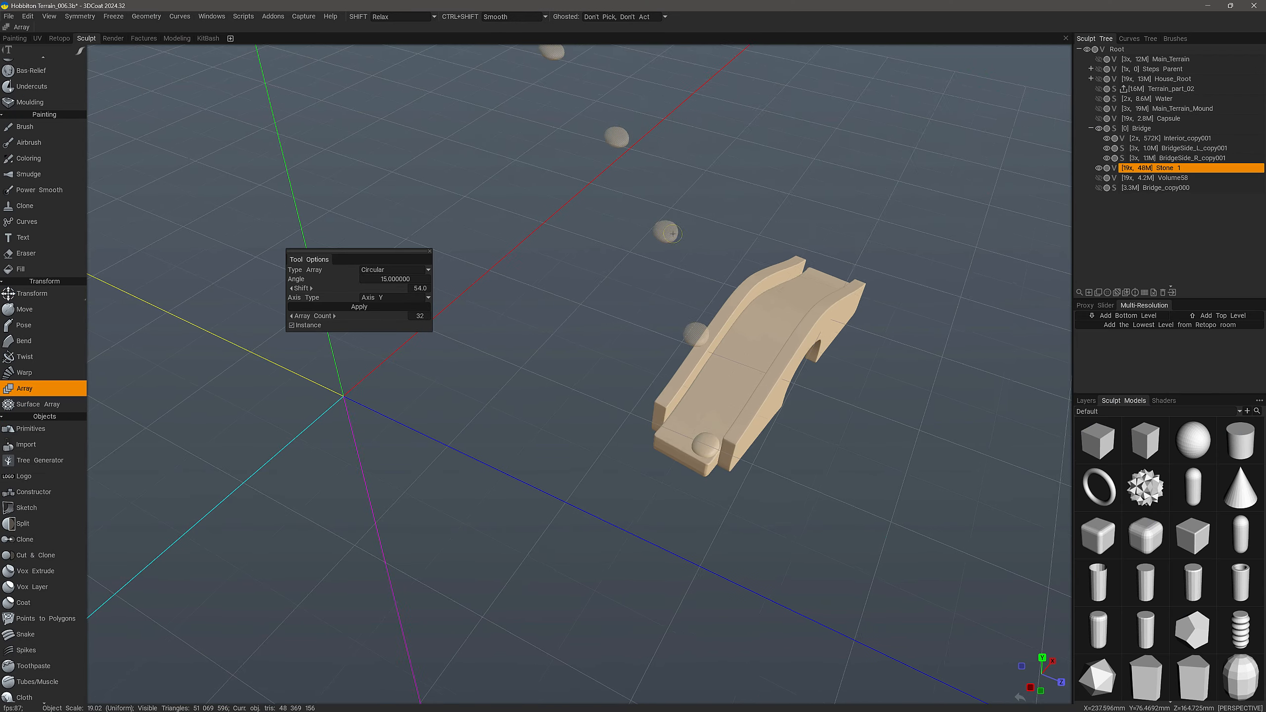
Step: Set the stone's array type to Along Spline and display the list of curves in the scene
left_click_drag(658, 311, 596, 220)
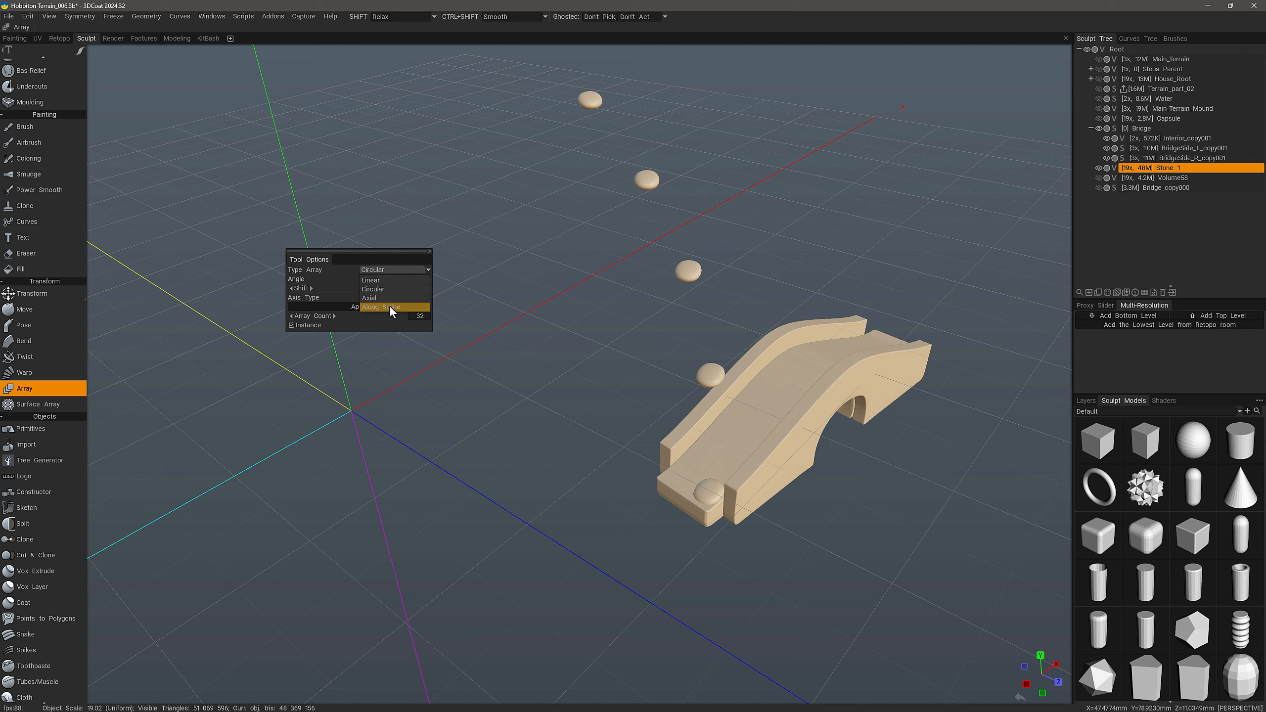
left_click(392, 307)
left_click_drag(928, 100, 954, 93)
left_click(1133, 39)
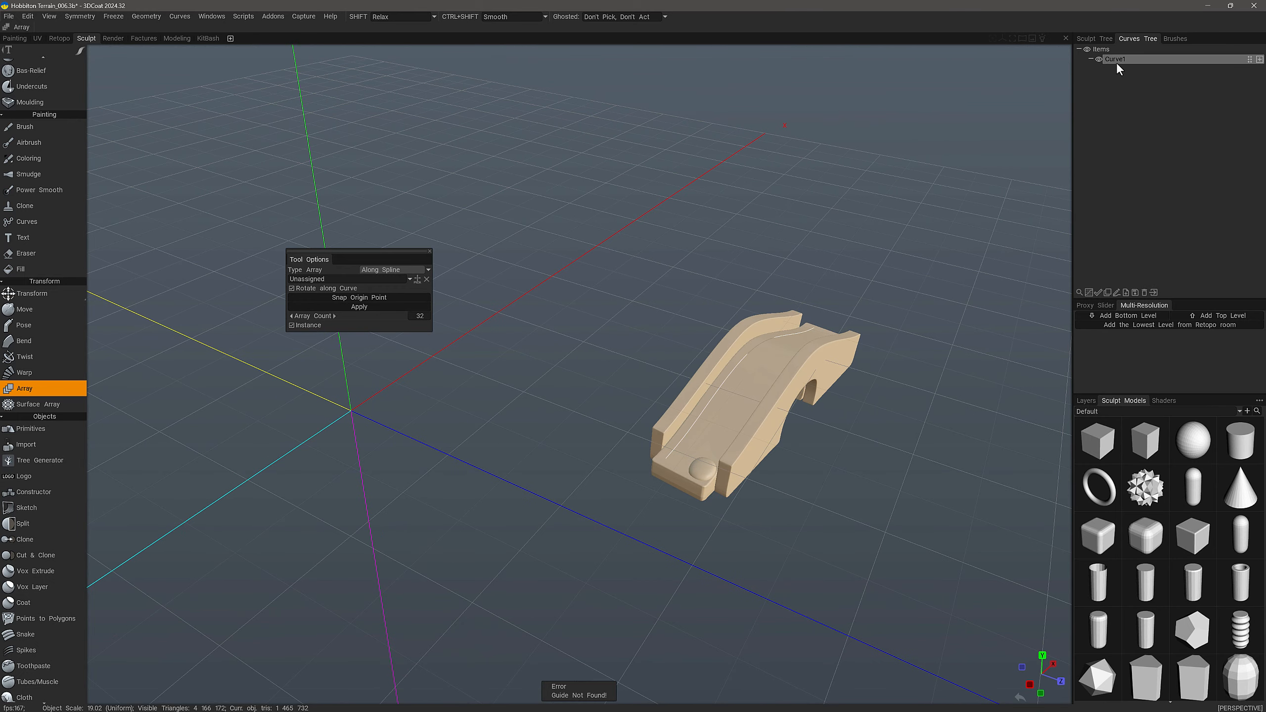
Step: Try the curve-drawing stroke mode and return to a freehand stroke mode
left_click_drag(394, 224, 155, 115)
left_click(78, 50)
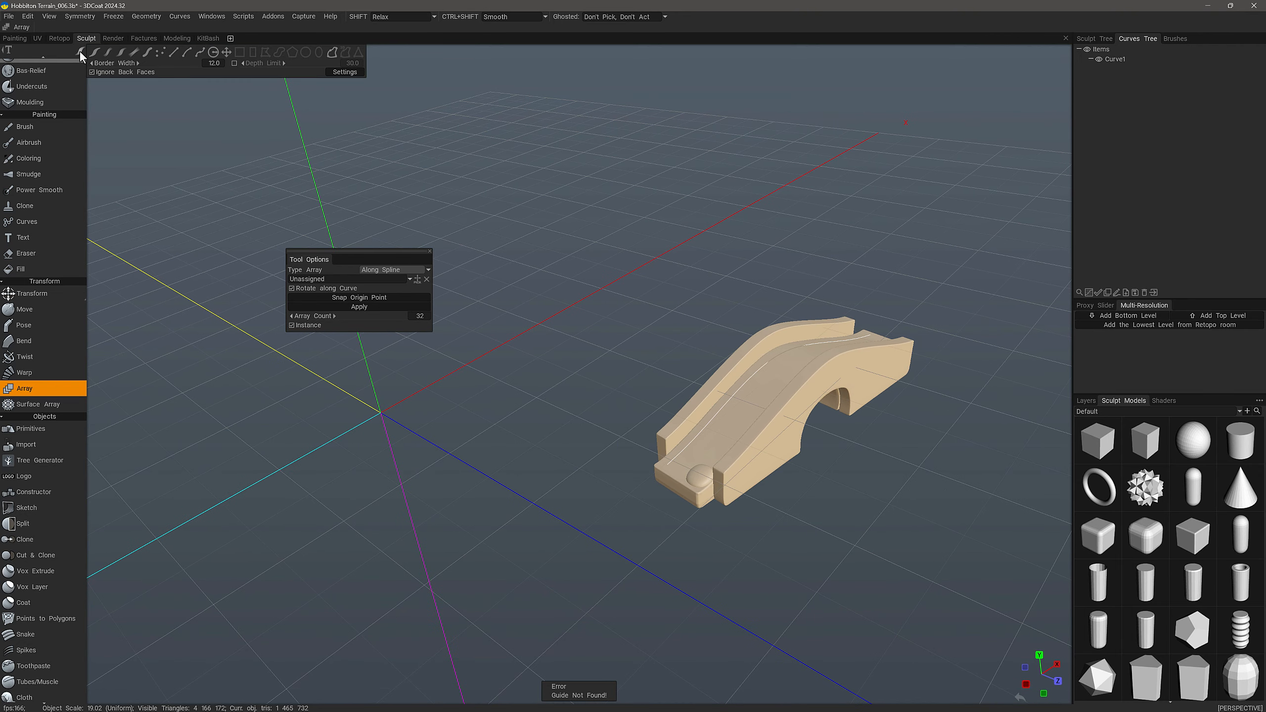
left_click(331, 54)
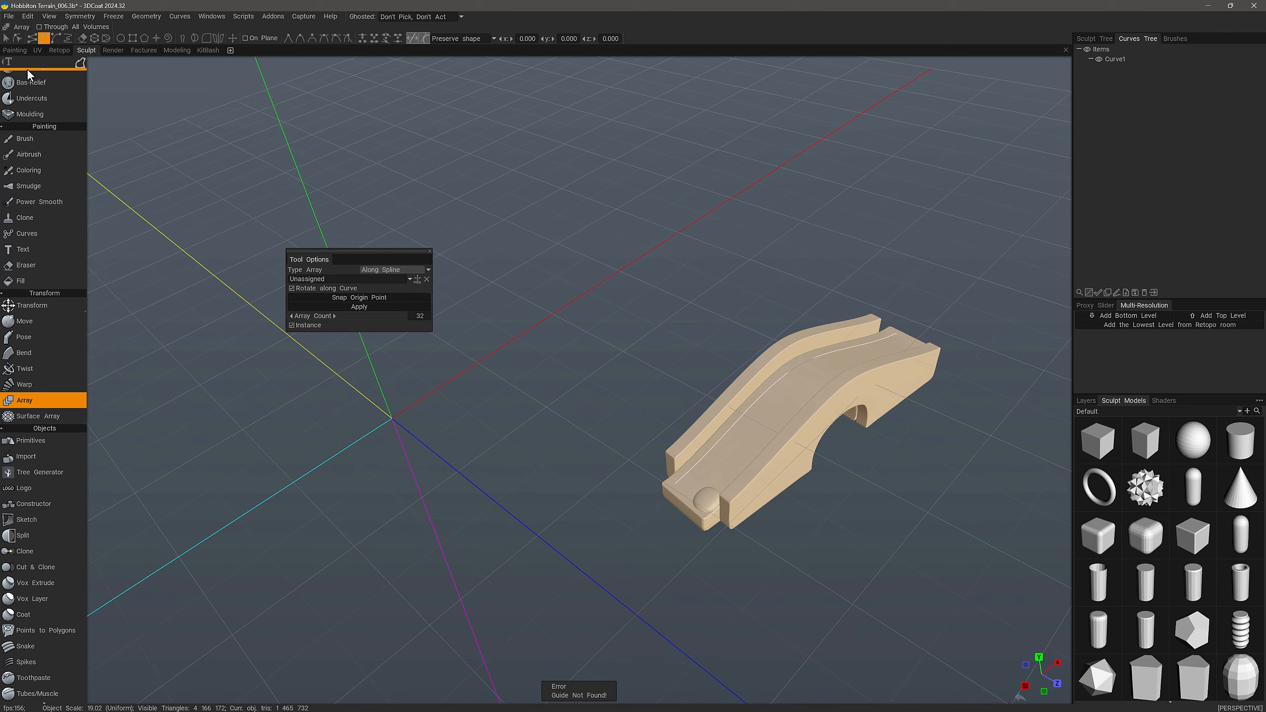
mouse_move(81, 67)
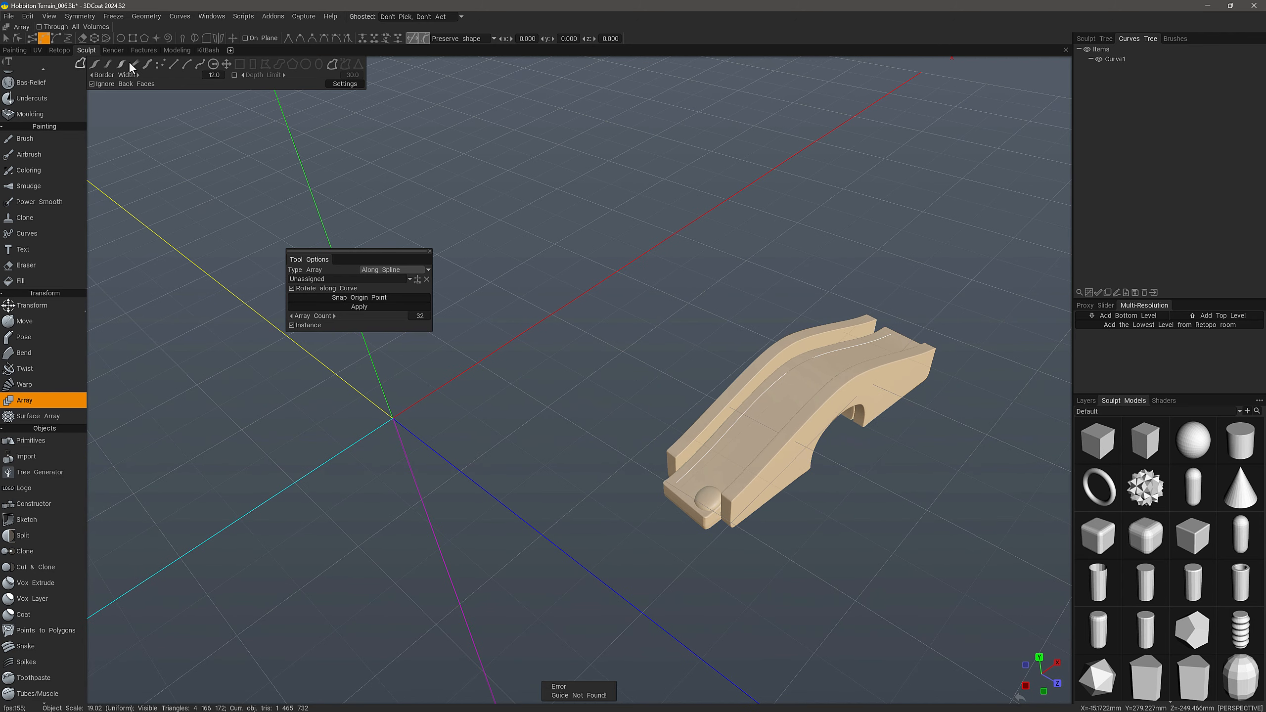
left_click(144, 69)
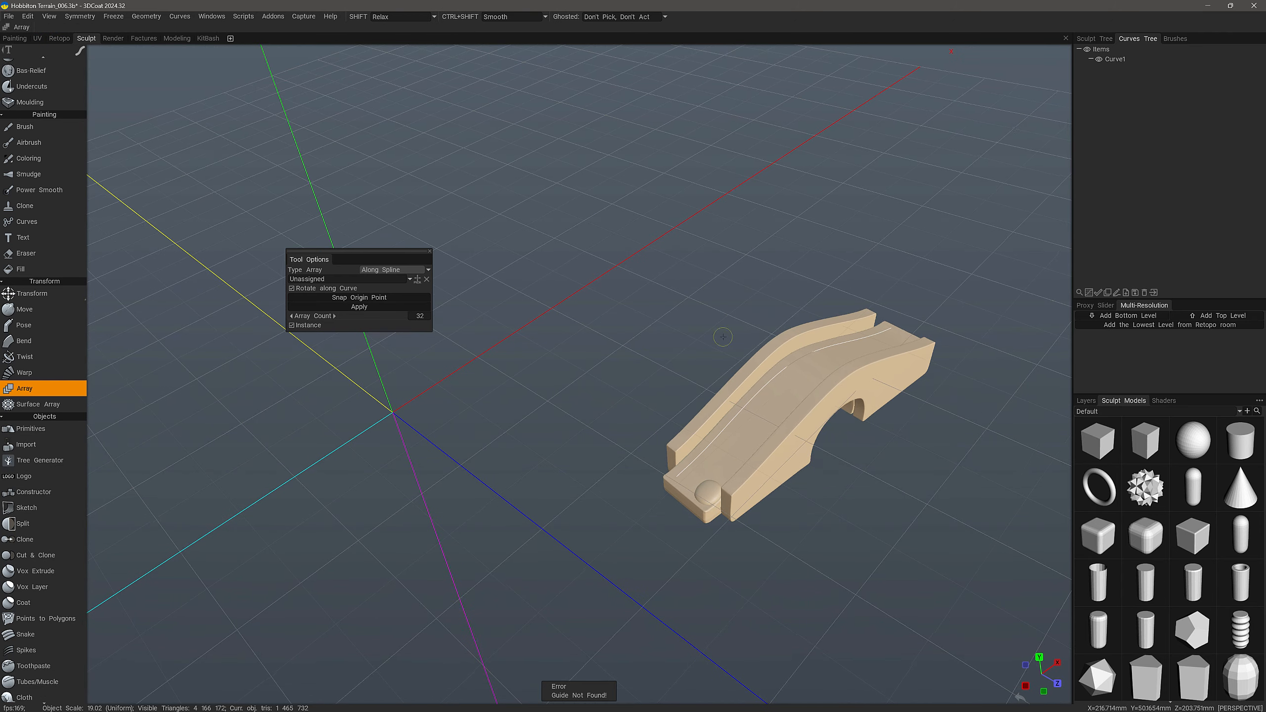
Step: Assign Curve1 on the bridge deck as the array's path by picking it in the scene, and set the array count to 12
left_click_drag(650, 542, 633, 498)
right_click_drag(633, 498, 504, 344)
middle_click_drag(503, 344, 485, 373)
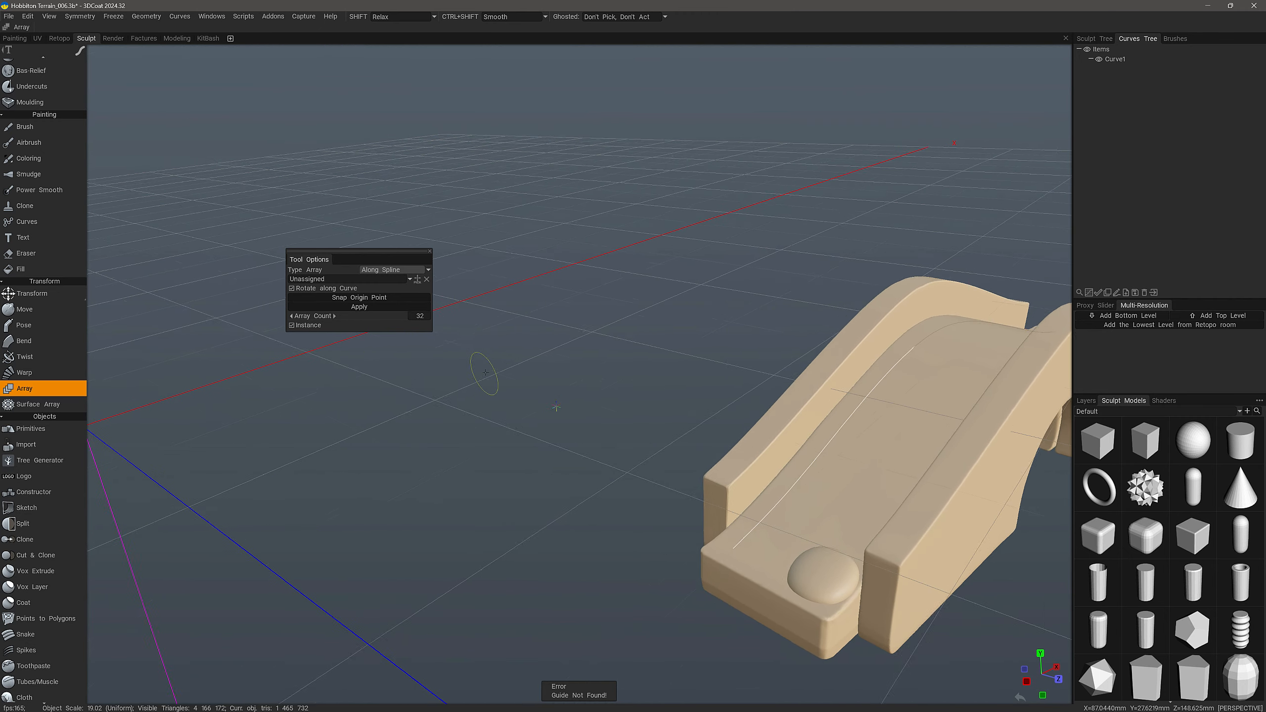
left_click(410, 279)
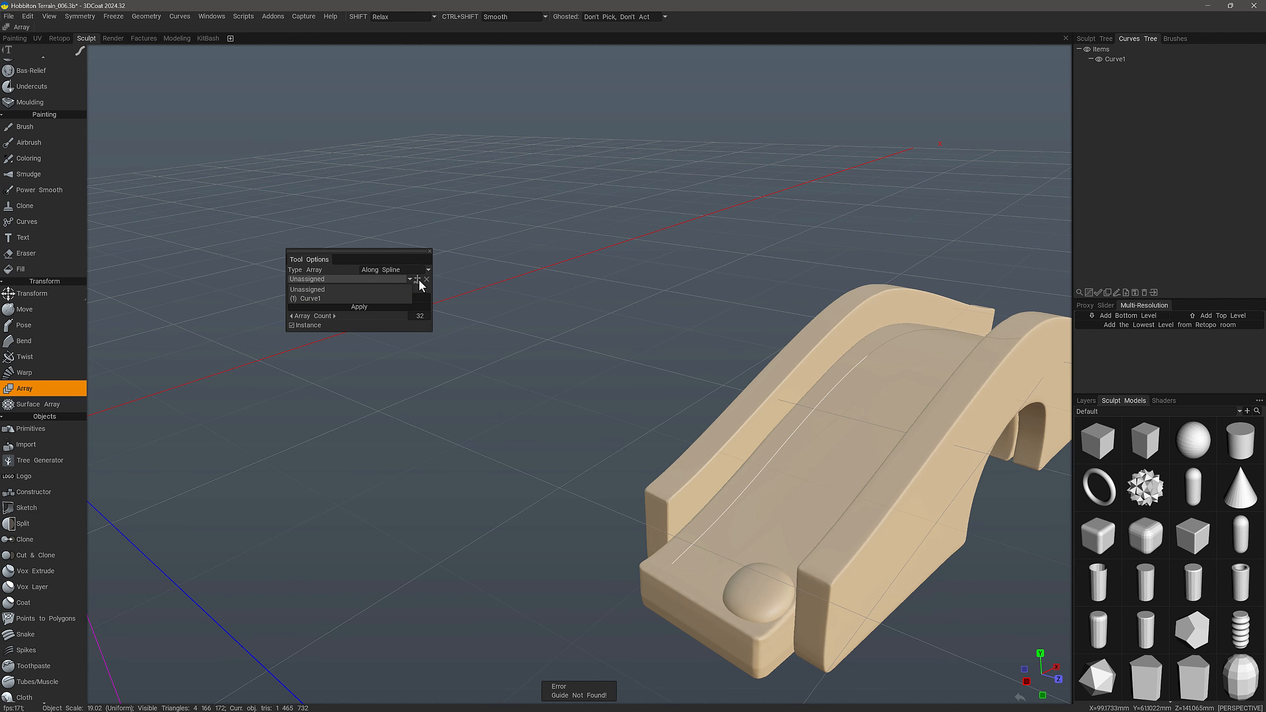
left_click(416, 279)
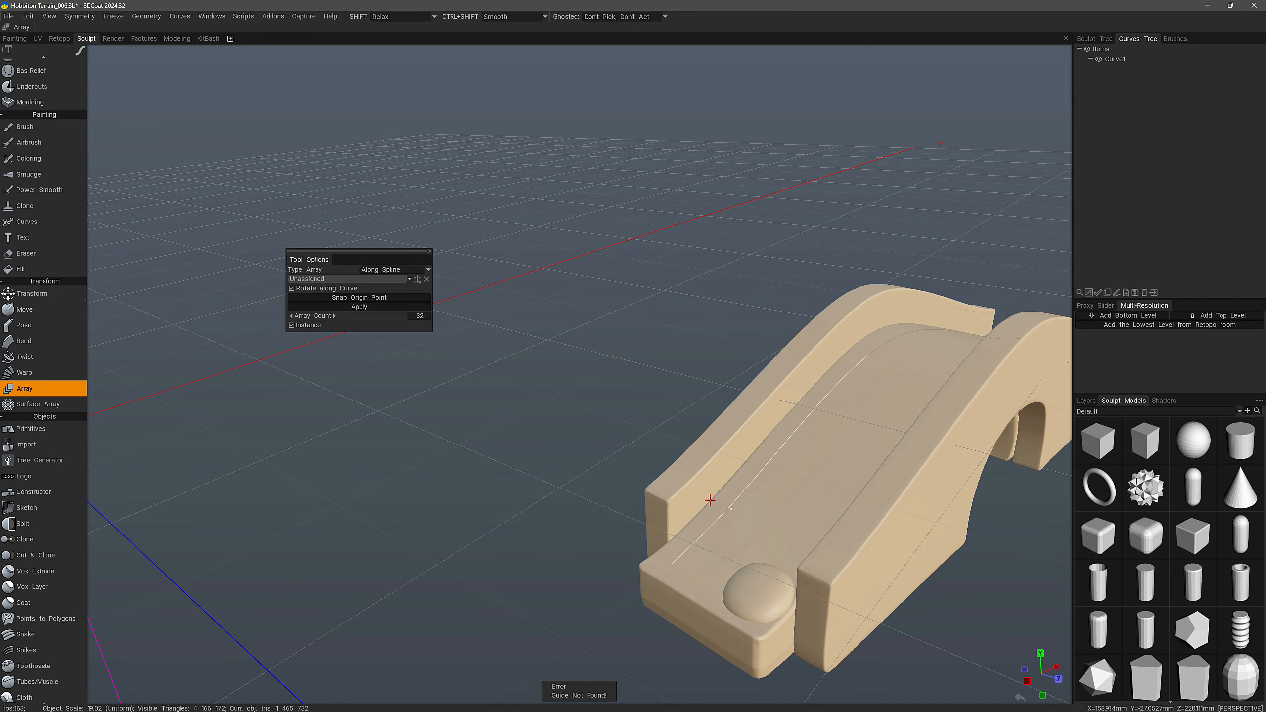
left_click(721, 514)
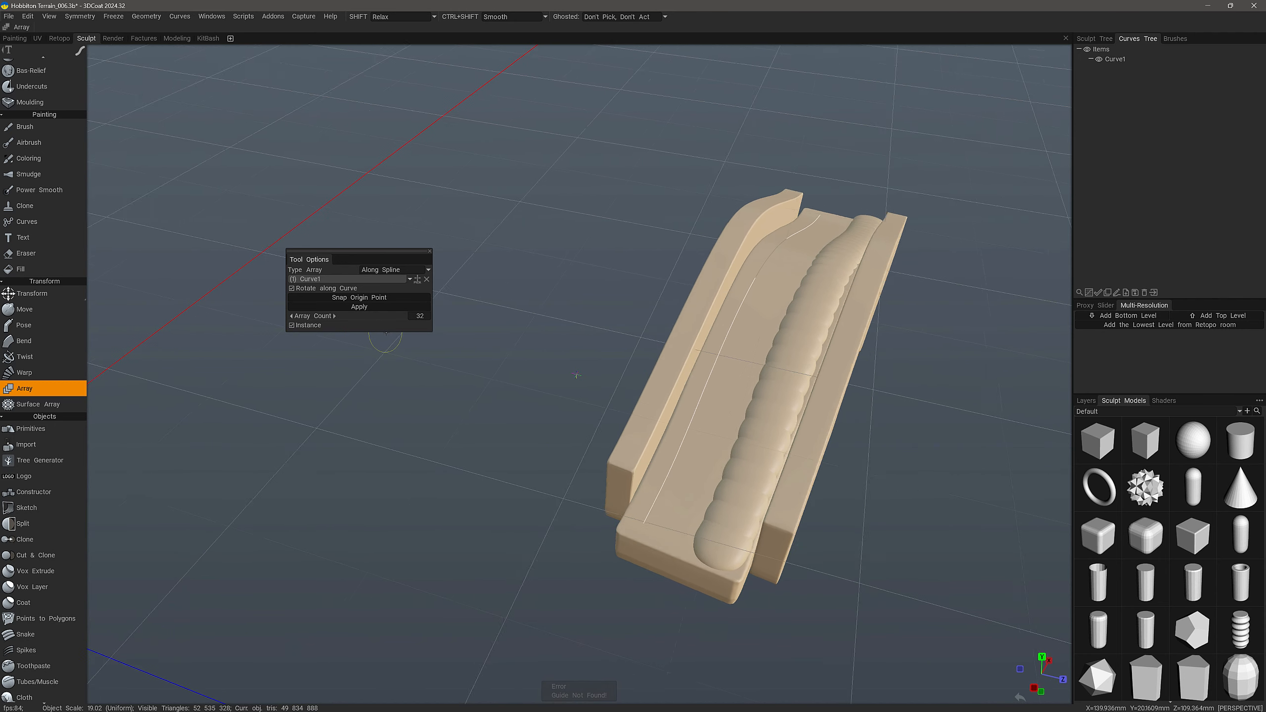
left_click_drag(392, 316, 370, 315)
left_click_drag(364, 317, 353, 316)
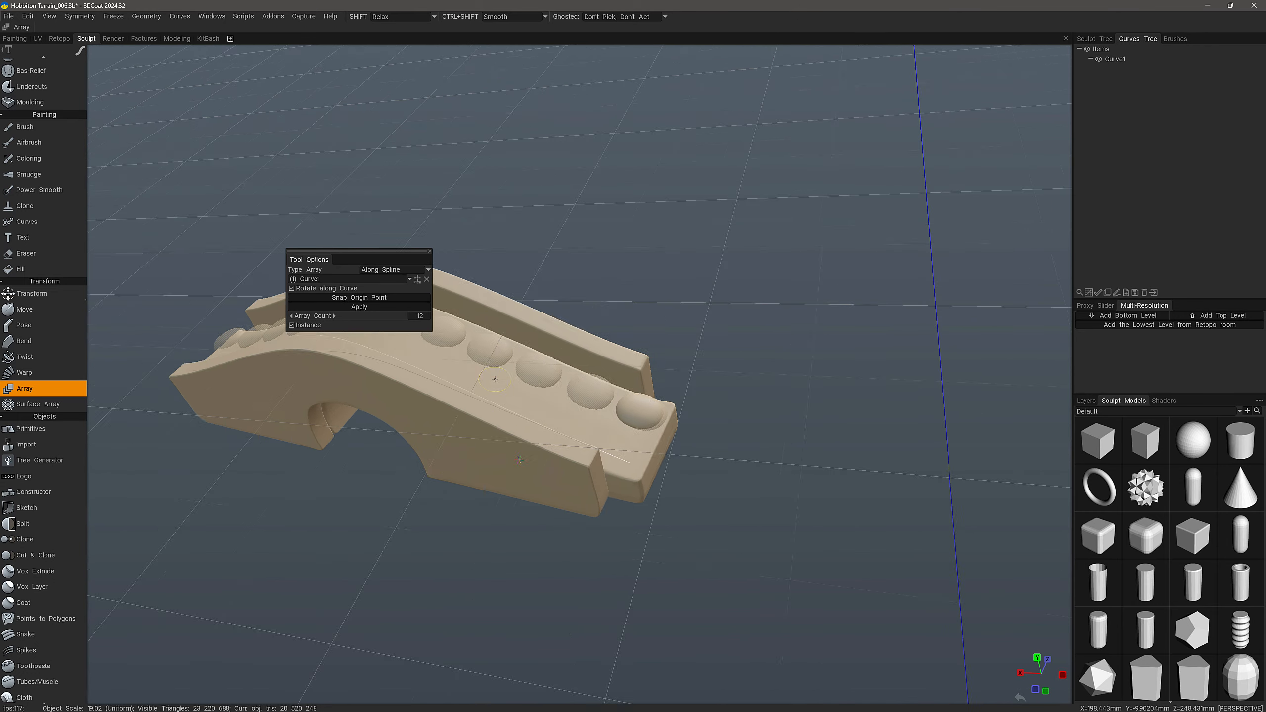
Step: Turn Rotate along Curve off and on again to compare how the stone copies are oriented along the bridge
left_click(292, 289)
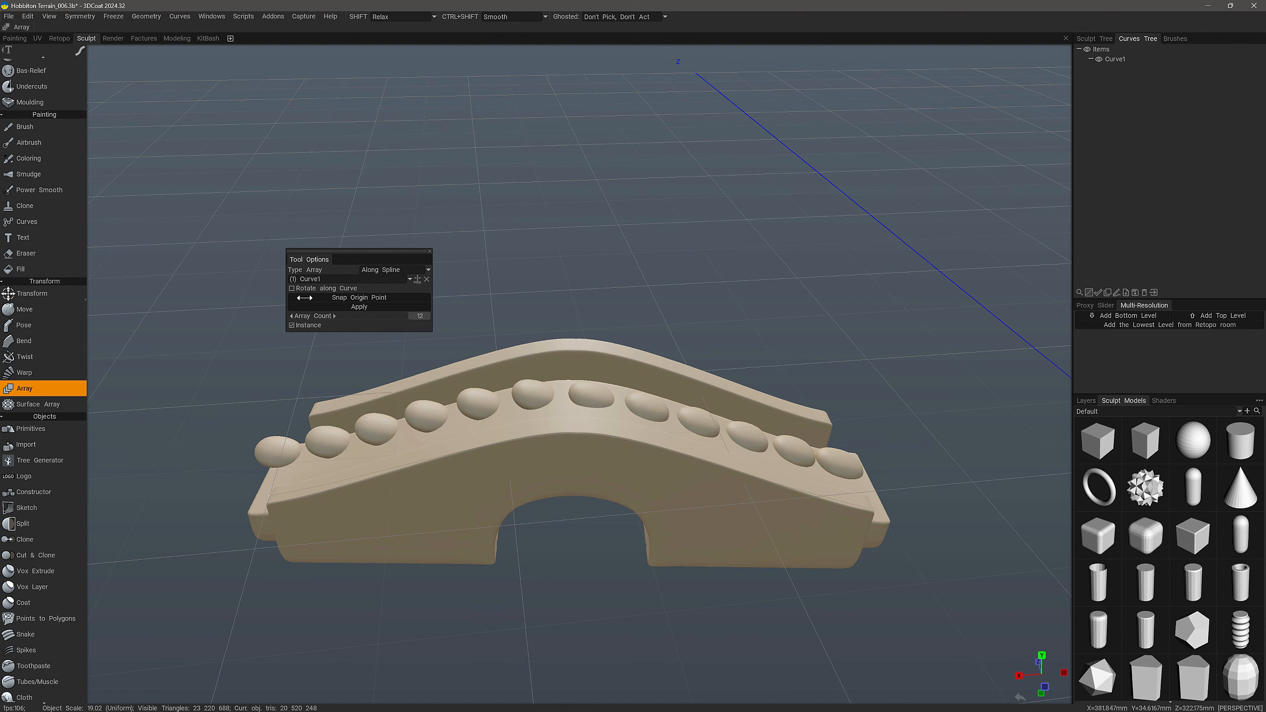
left_click(292, 288)
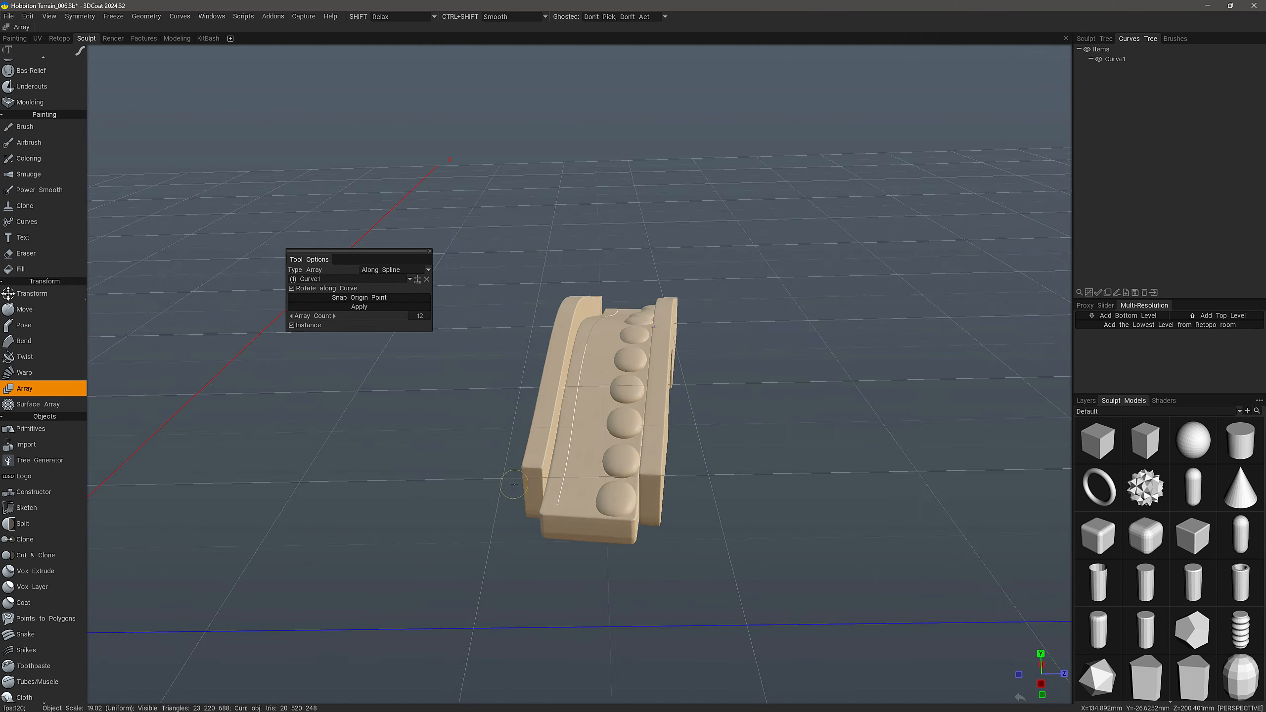
left_click_drag(513, 484, 487, 514)
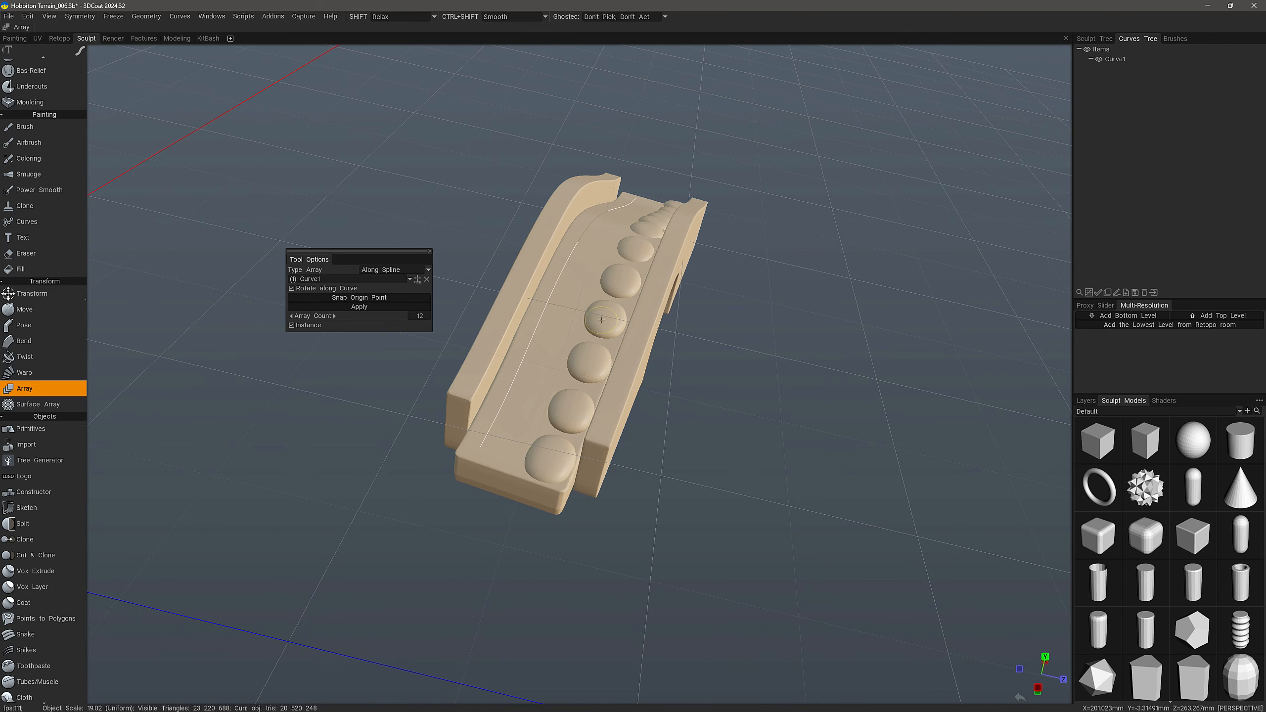
left_click_drag(602, 320, 558, 304, "alt")
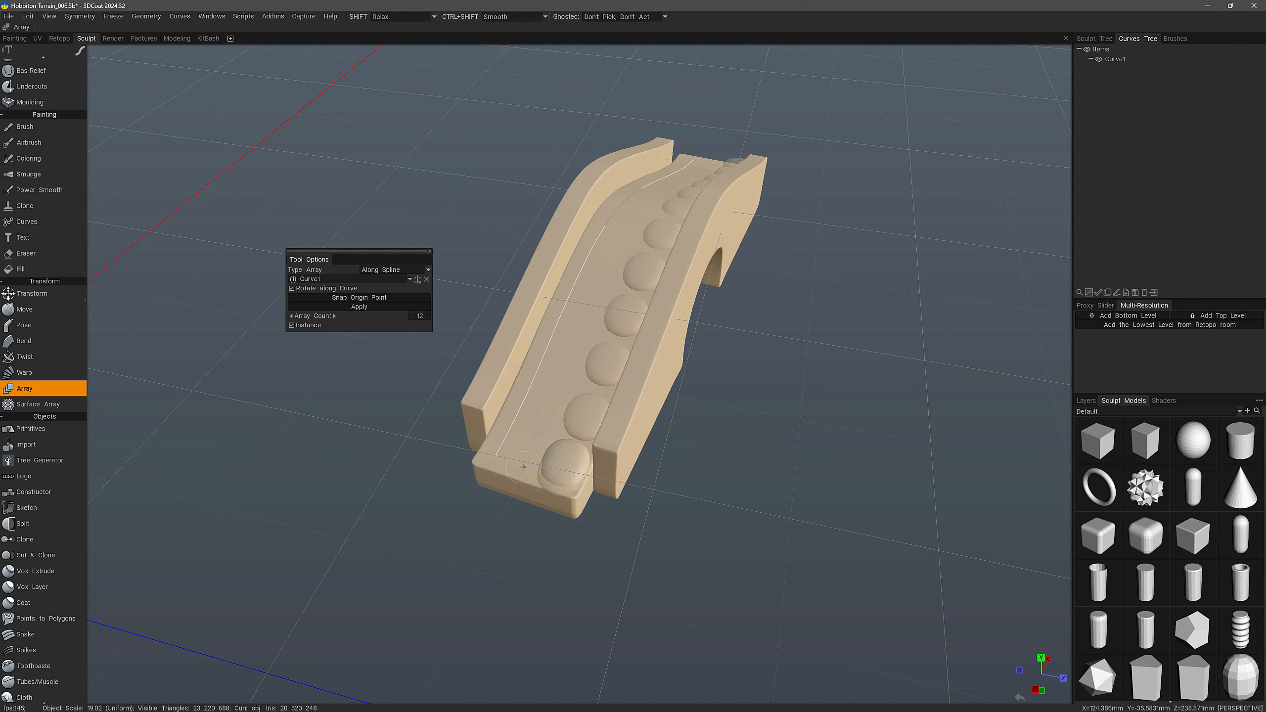
left_click_drag(580, 565, 581, 566)
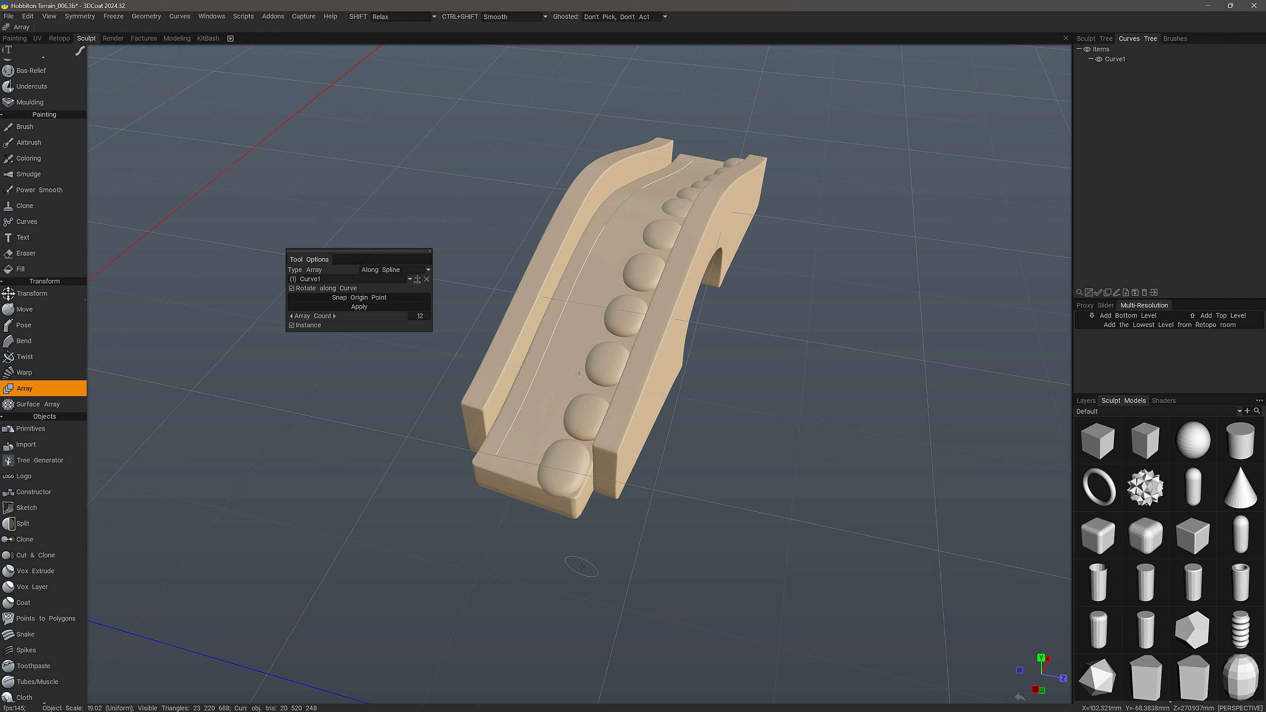